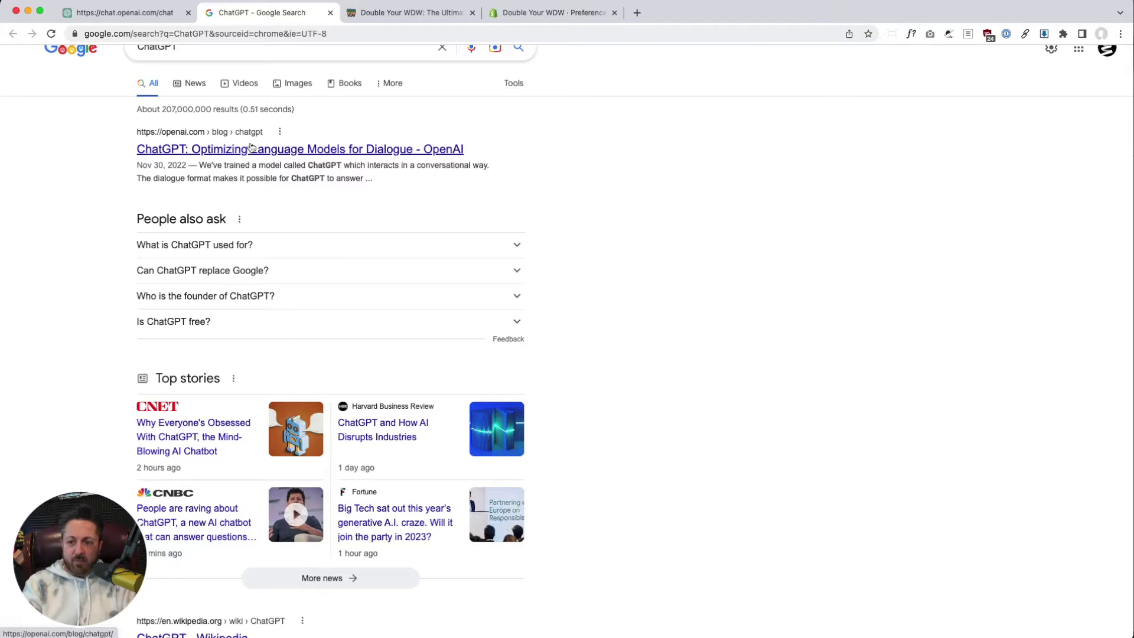
Scroll through the Google results for ChatGPT, then close that search tab.
{"action": "scroll", "coordinate": [225, 265], "scroll_direction": "down", "scroll_amount": 3}
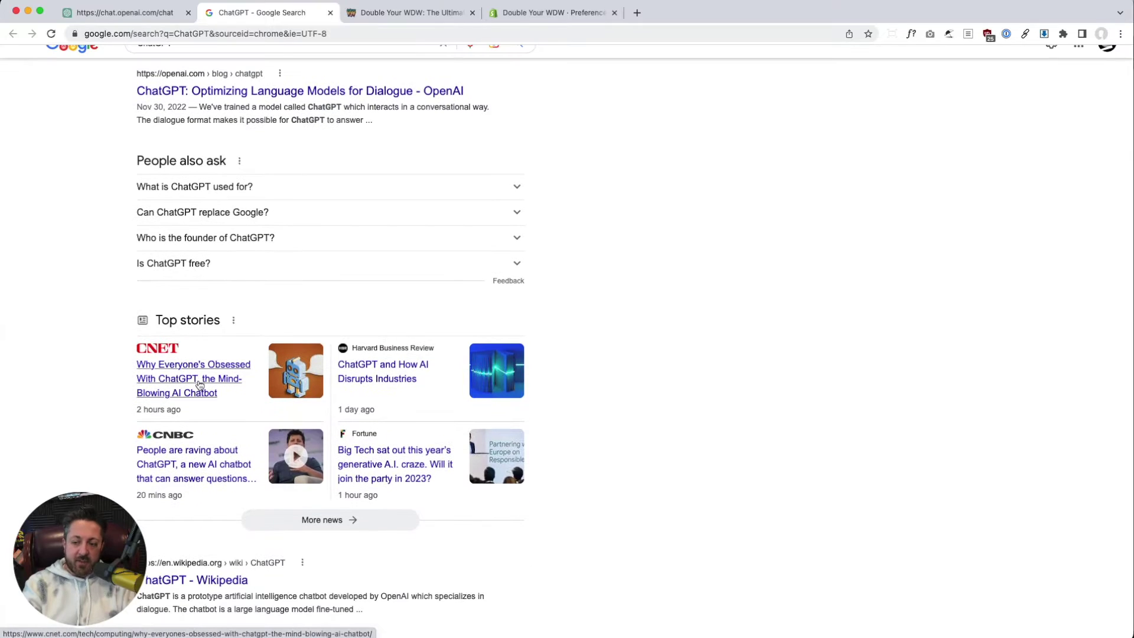
{"action": "scroll", "coordinate": [284, 289], "scroll_direction": "down", "scroll_amount": 2}
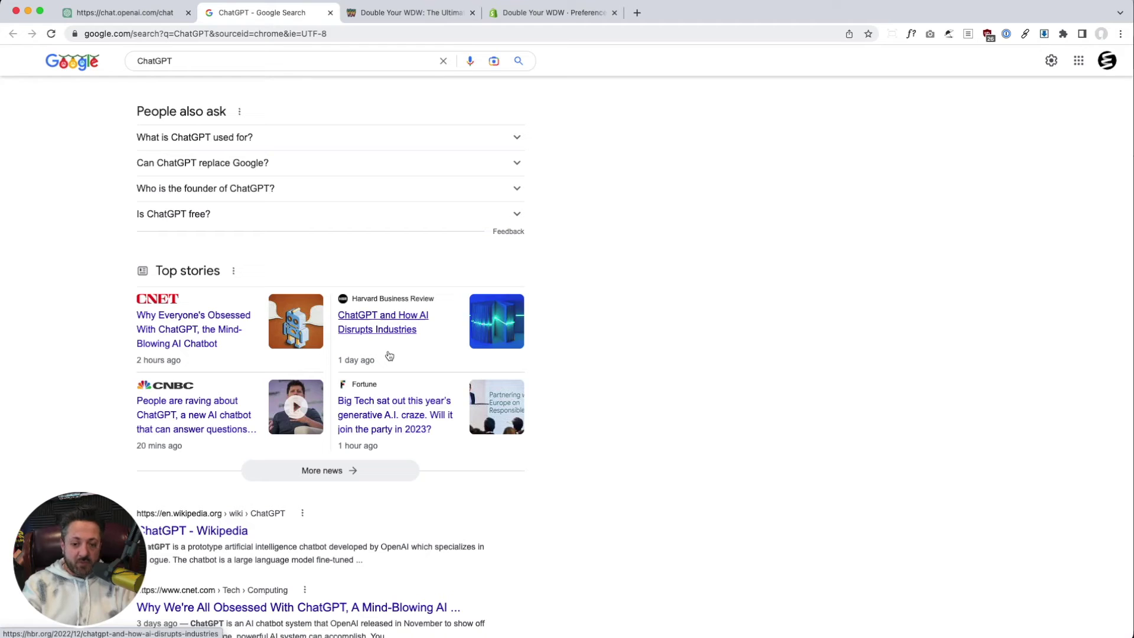
{"action": "scroll", "coordinate": [389, 355], "scroll_direction": "up", "scroll_amount": 3}
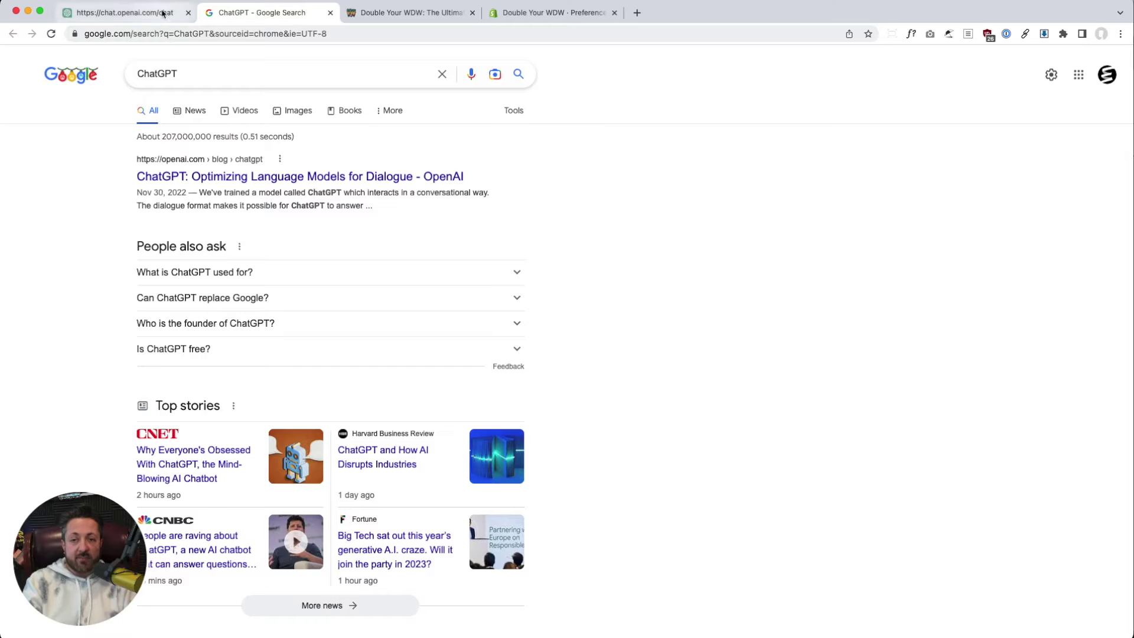
{"action": "left_click", "coordinate": [330, 13]}
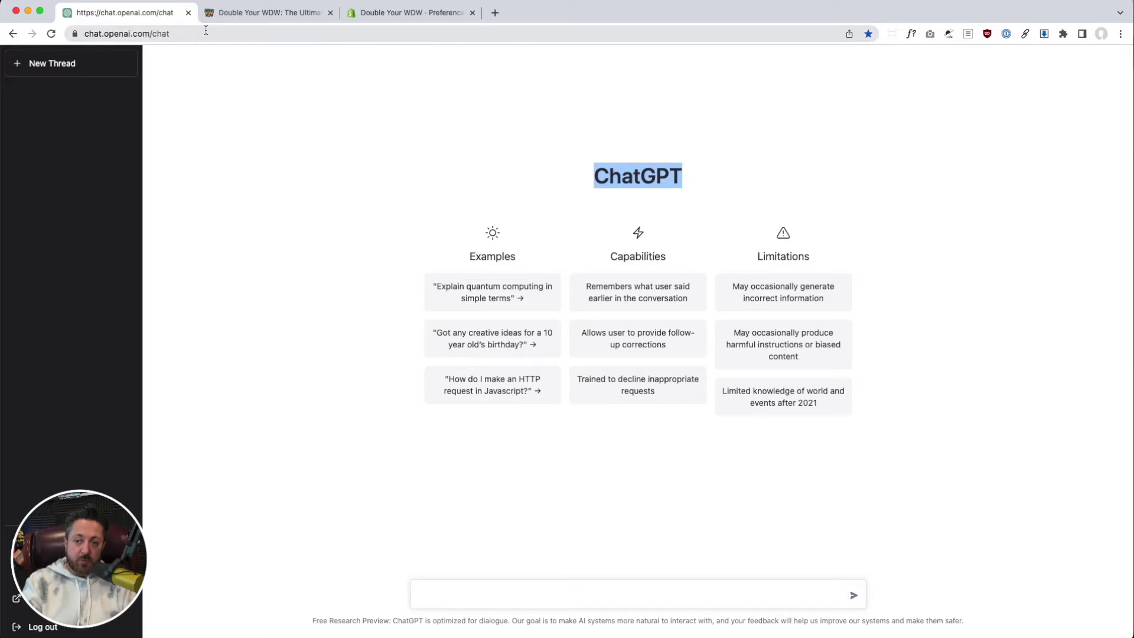
Send ChatGPT 'Hey, how are you doing?', then ask 'What is Shopify?'.
{"action": "left_click", "coordinate": [268, 138]}
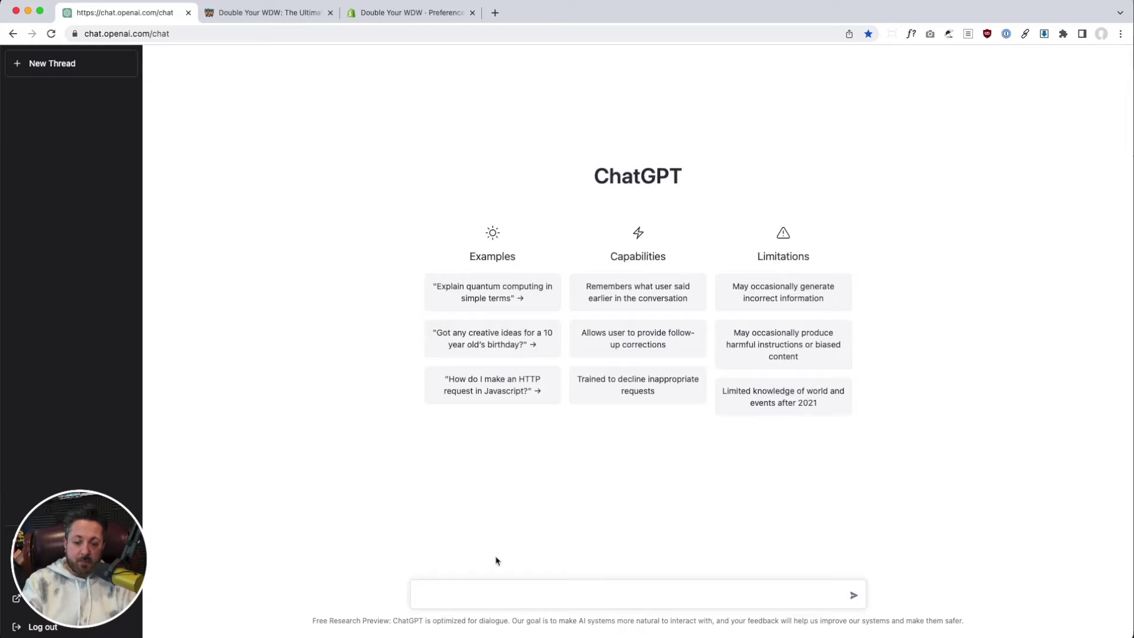
{"action": "left_click", "coordinate": [495, 583]}
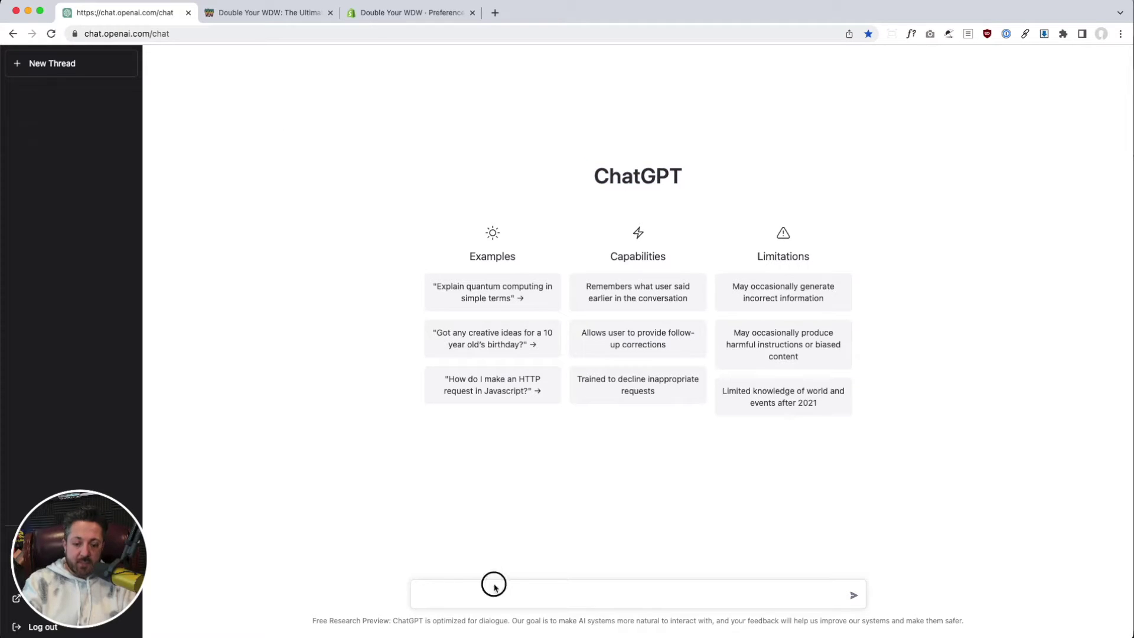
{"action": "triple_click", "coordinate": [379, 621]}
{"action": "left_click", "coordinate": [453, 594]}
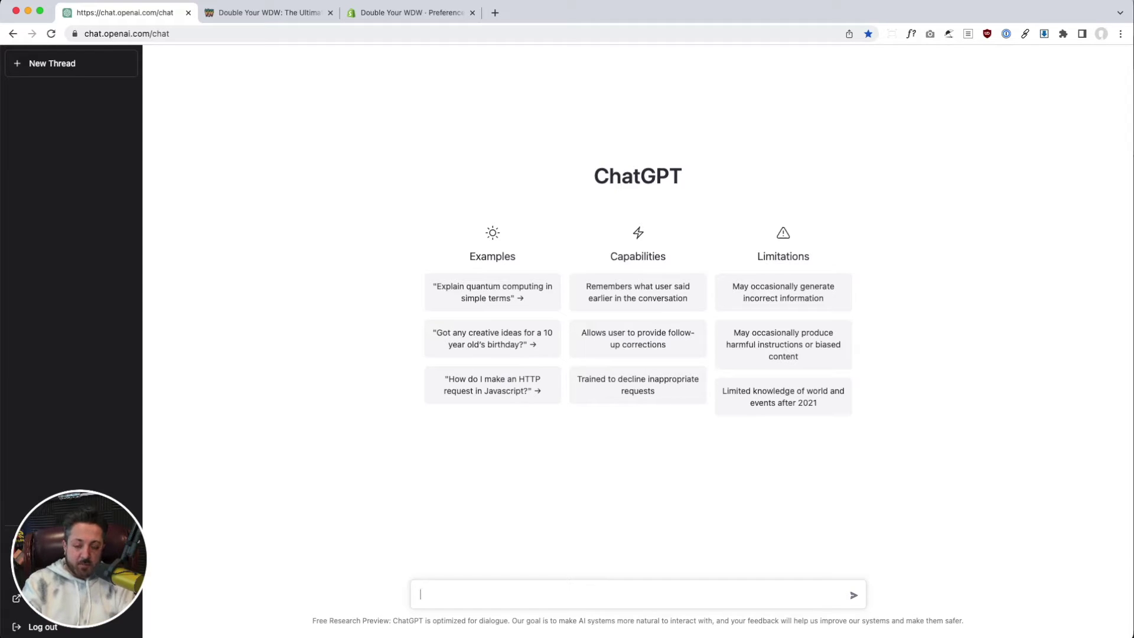
{"action": "type", "text": "Hello"}
{"action": "key", "text": "BackSpace"}
{"action": "key", "text": "BackSpace"}
{"action": "key", "text": "BackSpace"}
{"action": "key", "text": "BackSpace"}
{"action": "key", "text": "BackSpace"}
{"action": "type", "text": "Hey"}
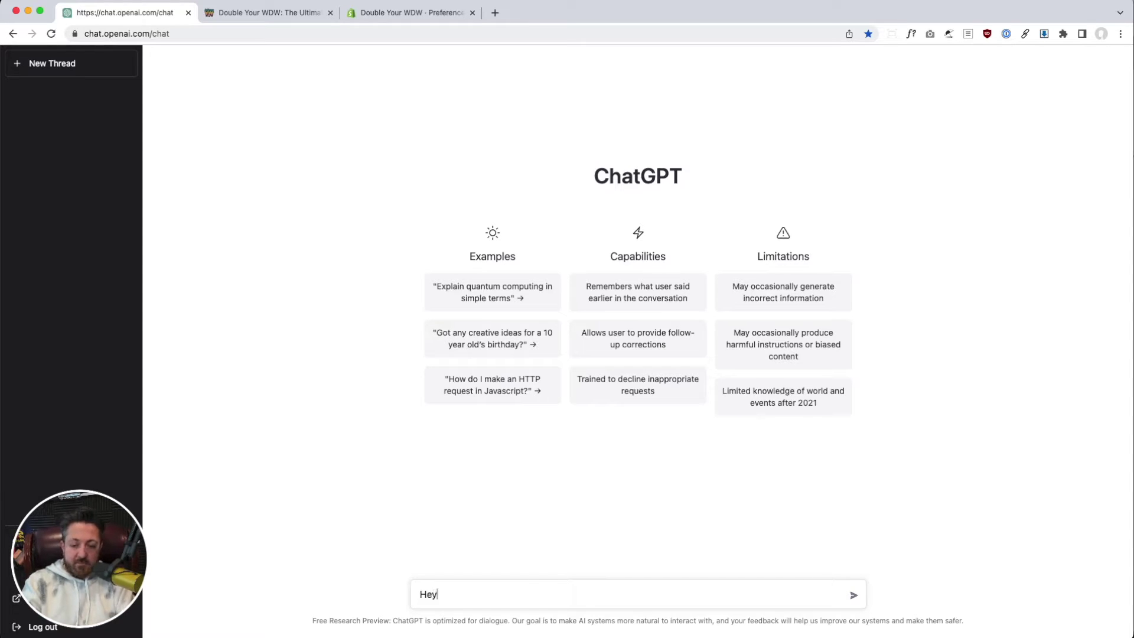
{"action": "type", "text": ", how are you doing?"}
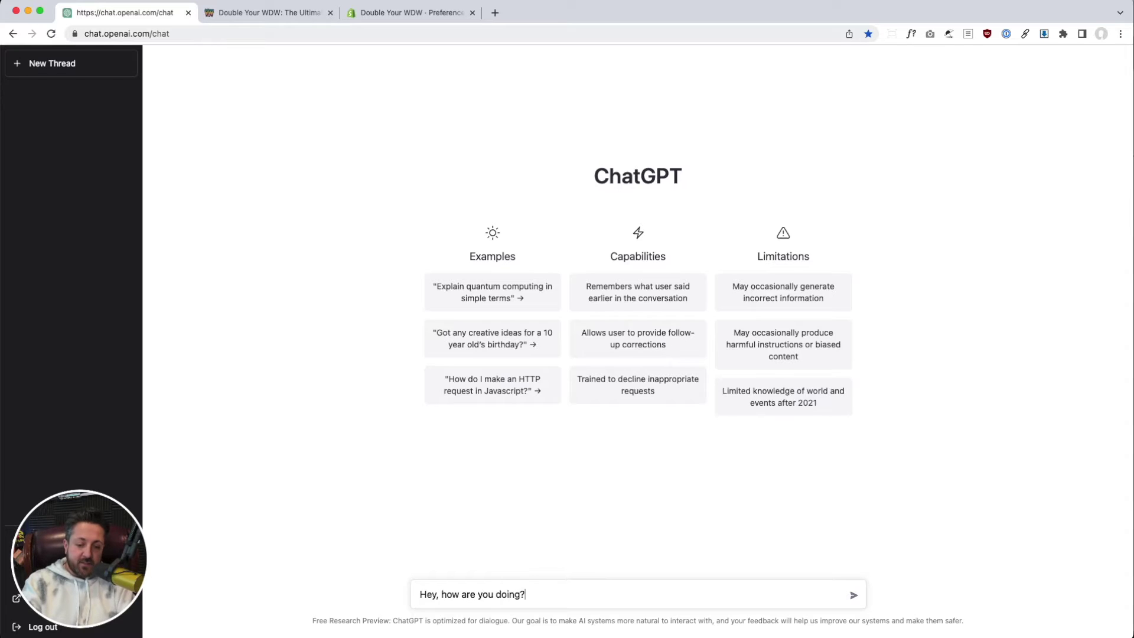
{"action": "key", "text": "Return"}
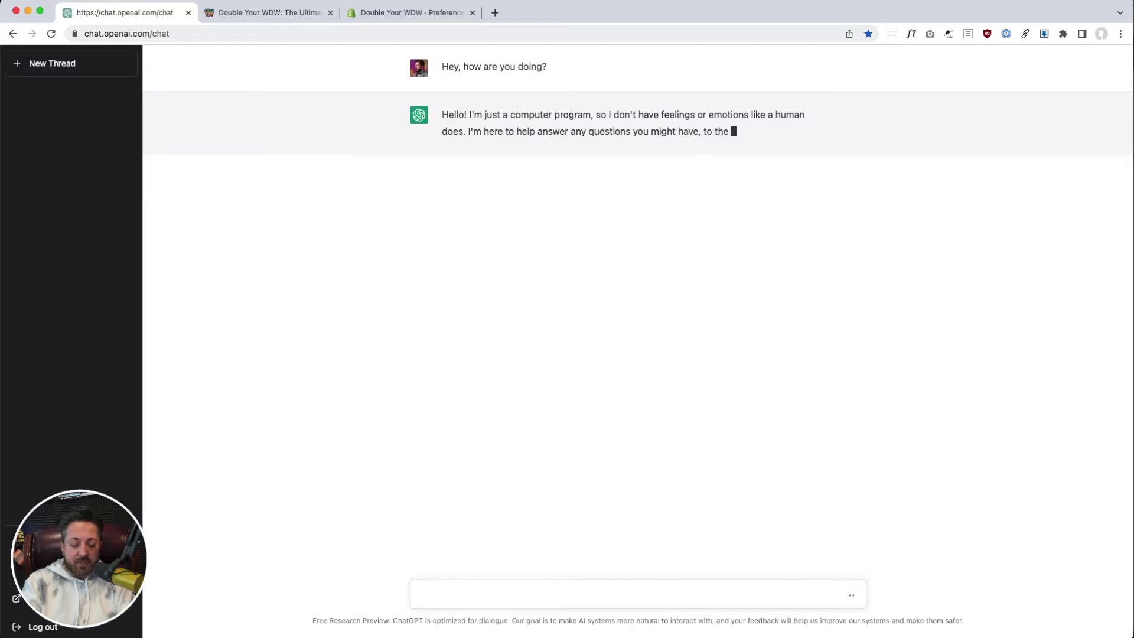
{"action": "type", "text": "W"}
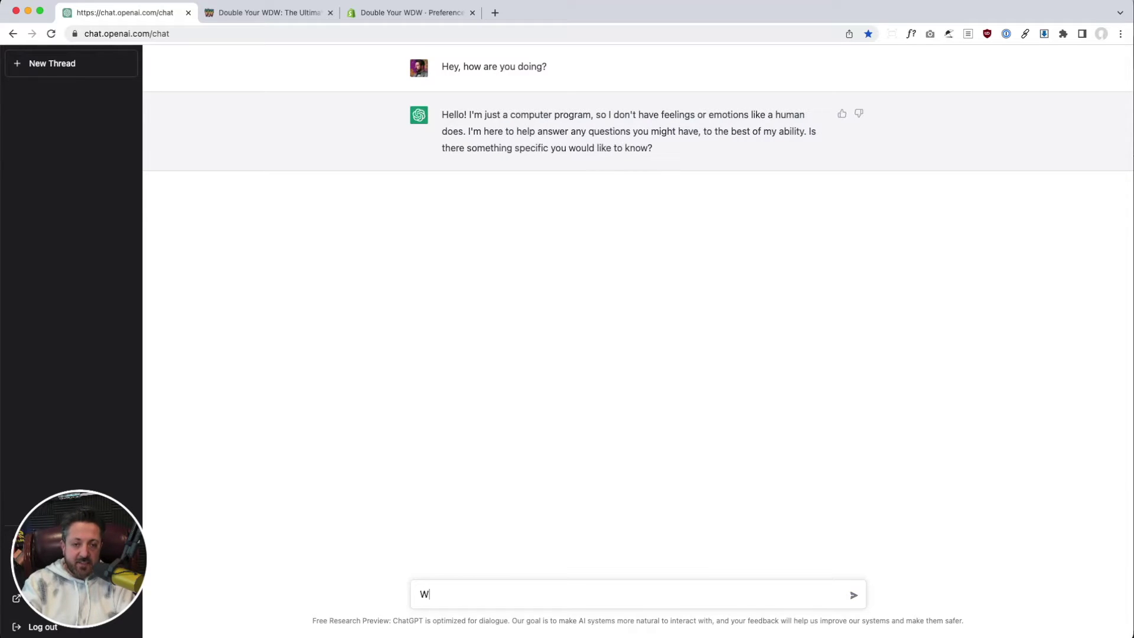
{"action": "type", "text": "hat is Shopify?"}
{"action": "key", "text": "Return"}
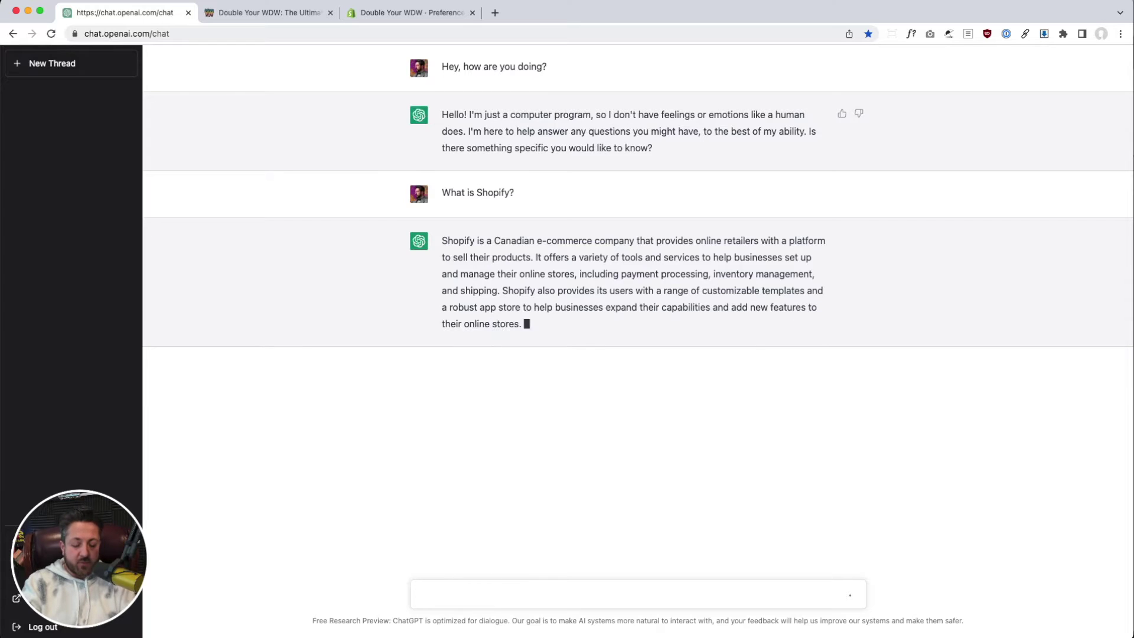
Request 'Write a four verse poem about Shopify', then start a new empty conversation.
{"action": "type", "text": "Write a"}
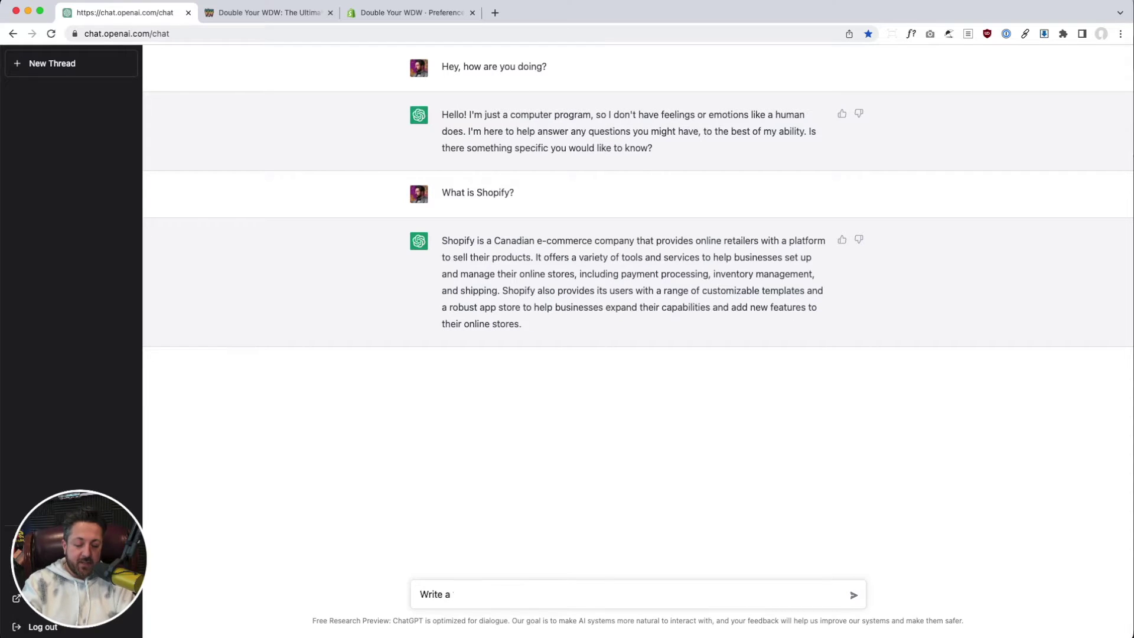
{"action": "type", "text": " four verse"}
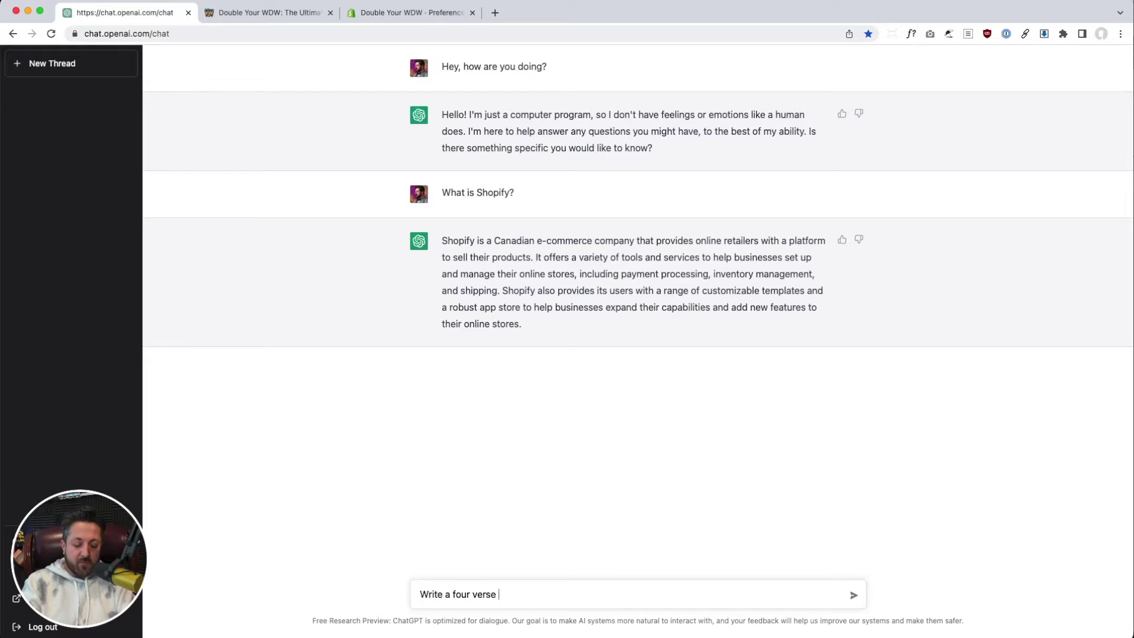
{"action": "type", "text": " poem a"}
{"action": "key", "text": "BackSpace"}
{"action": "key", "text": "BackSpace"}
{"action": "type", "text": "m about Shopify"}
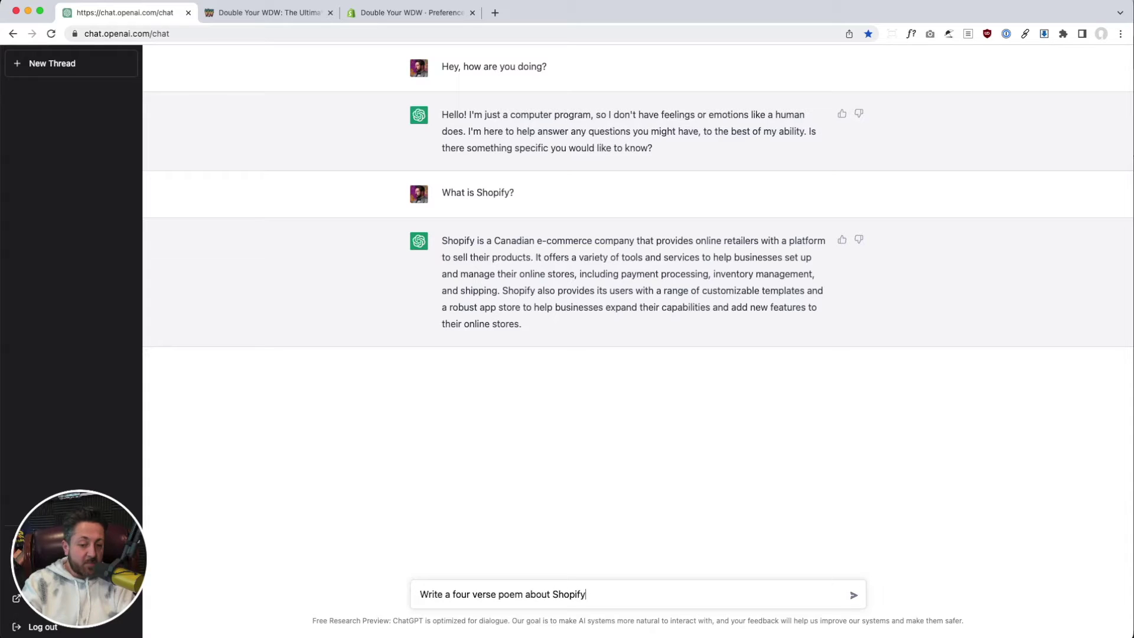
{"action": "key", "text": "Return"}
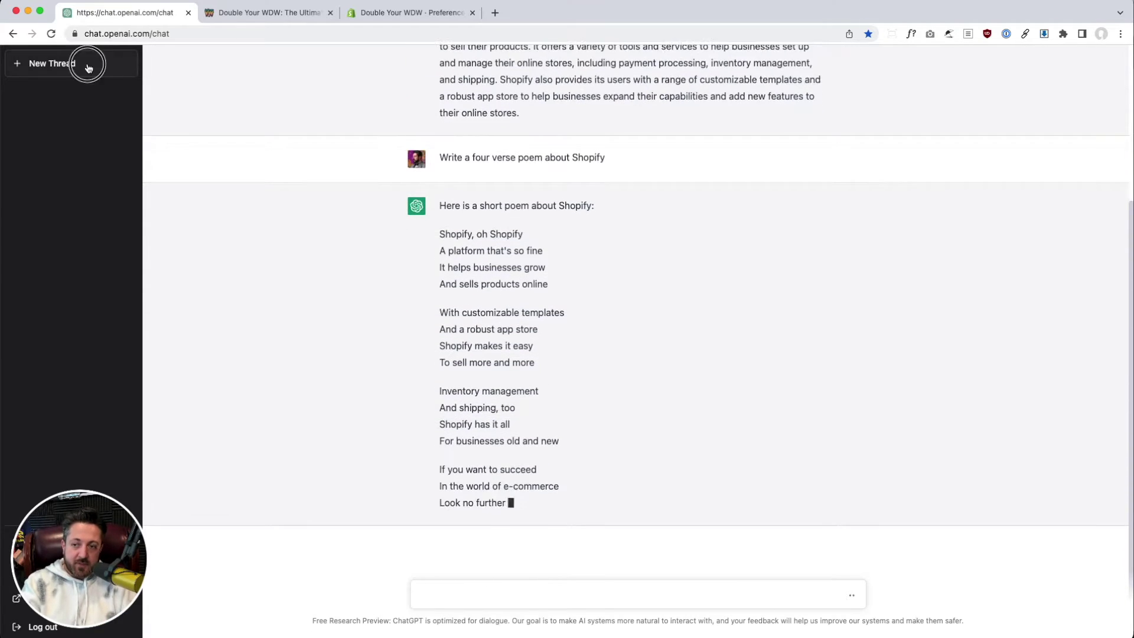
{"action": "left_click", "coordinate": [83, 64]}
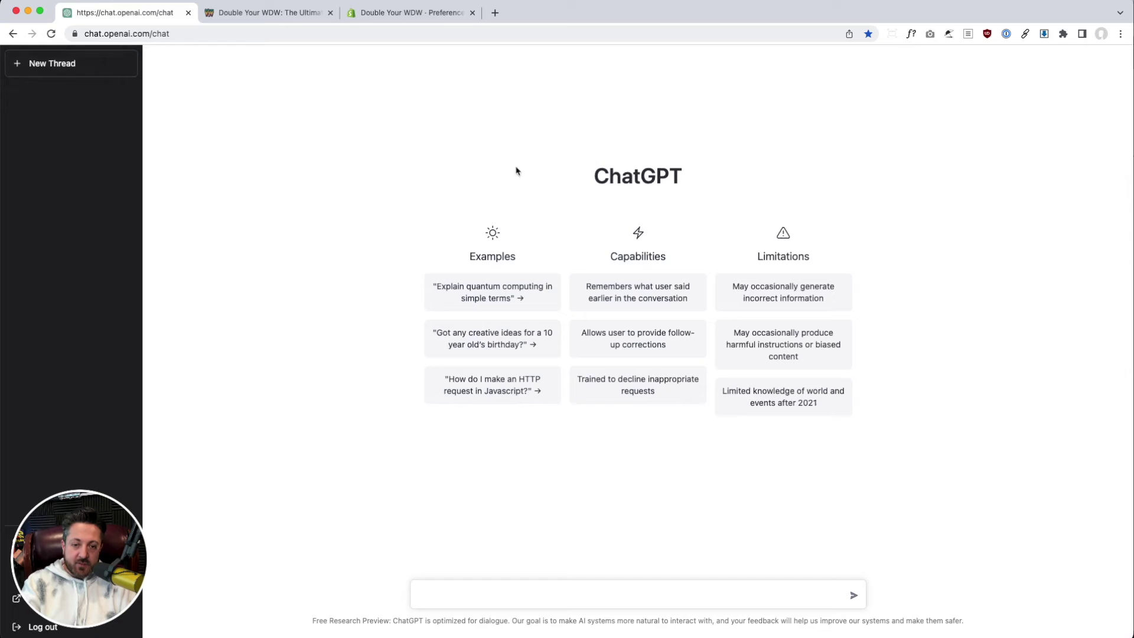
Copy the 'Title and meta description' heading from Shopify preferences and begin typing 'Write an SEO' in ChatGPT.
{"action": "left_click", "coordinate": [283, 17]}
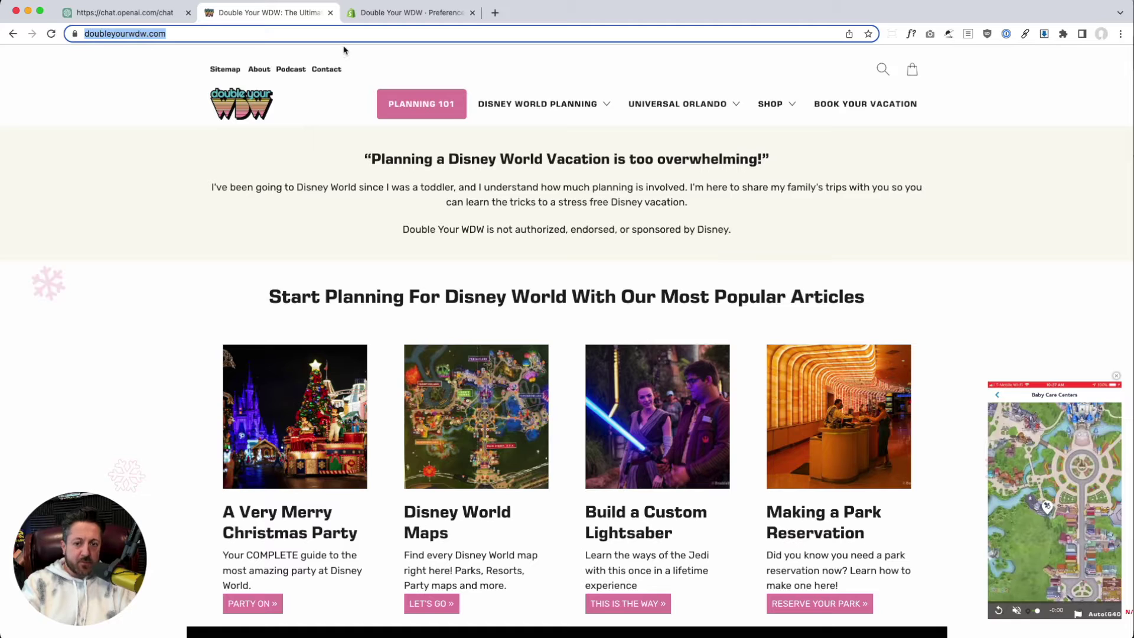
{"action": "left_click", "coordinate": [420, 14]}
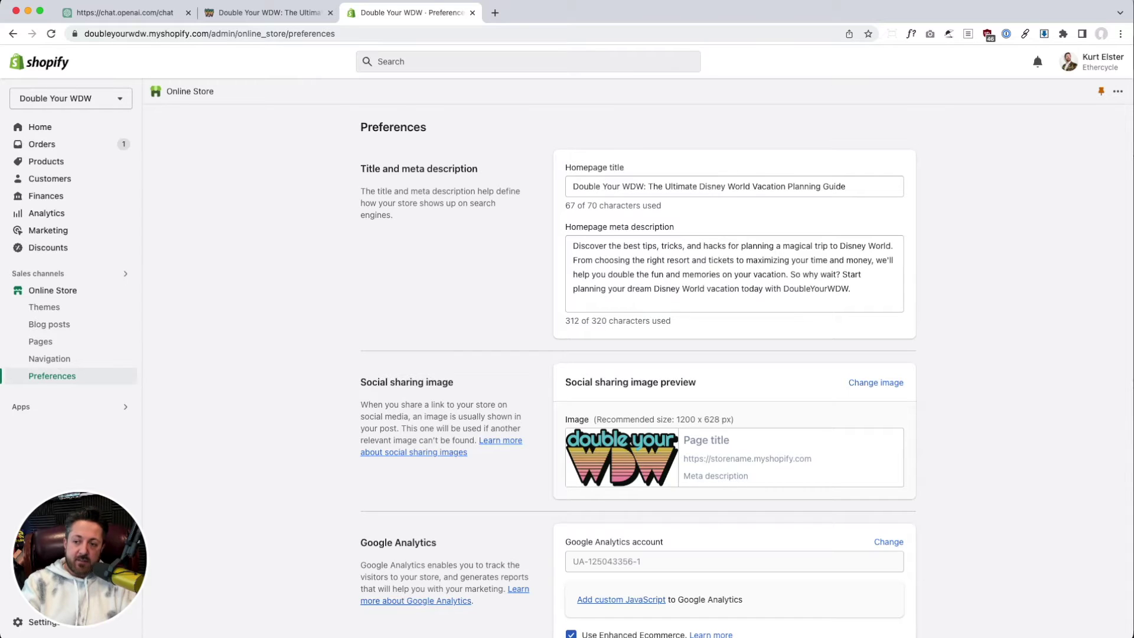
{"action": "double_click", "coordinate": [440, 170]}
{"action": "left_click", "coordinate": [440, 170]}
{"action": "key", "text": "super+c"}
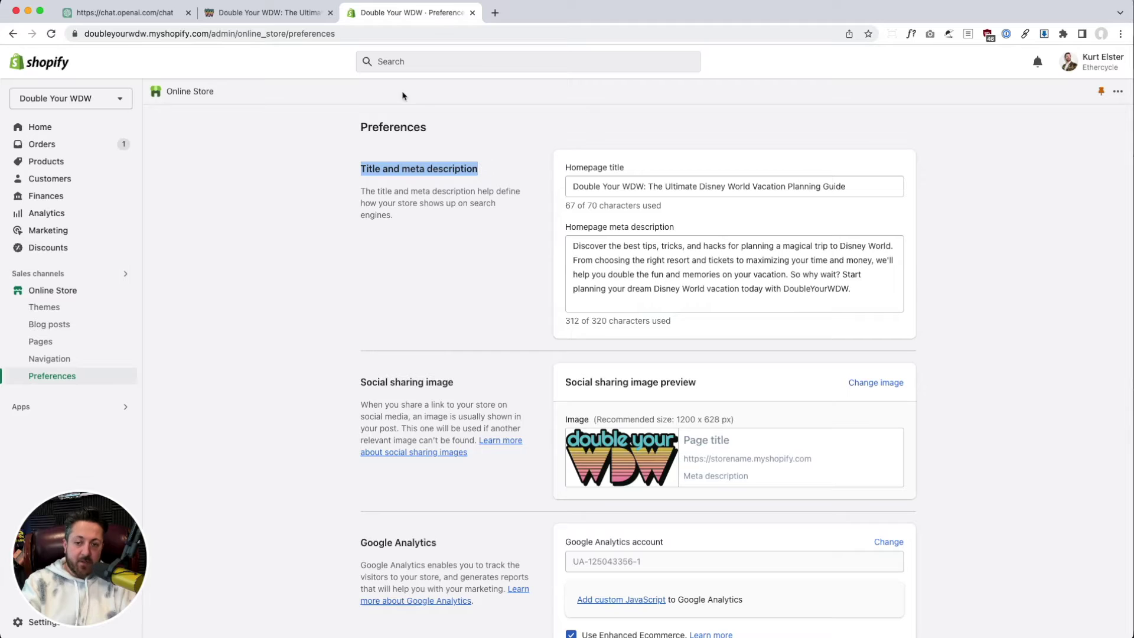
{"action": "left_click", "coordinate": [156, 14]}
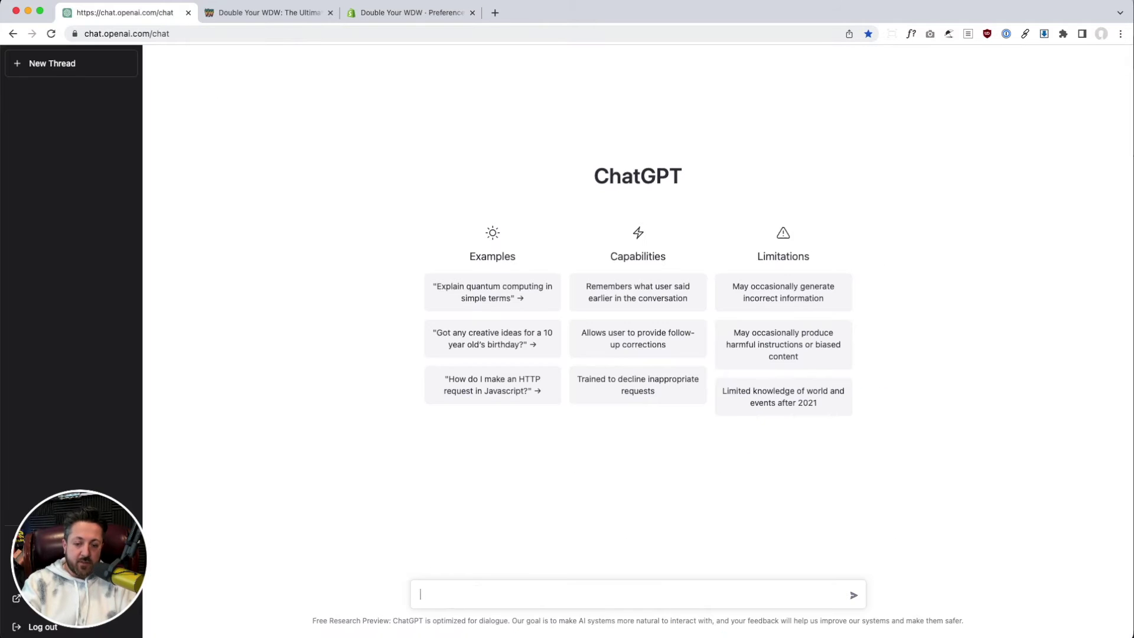
{"action": "type", "text": "Write an"}
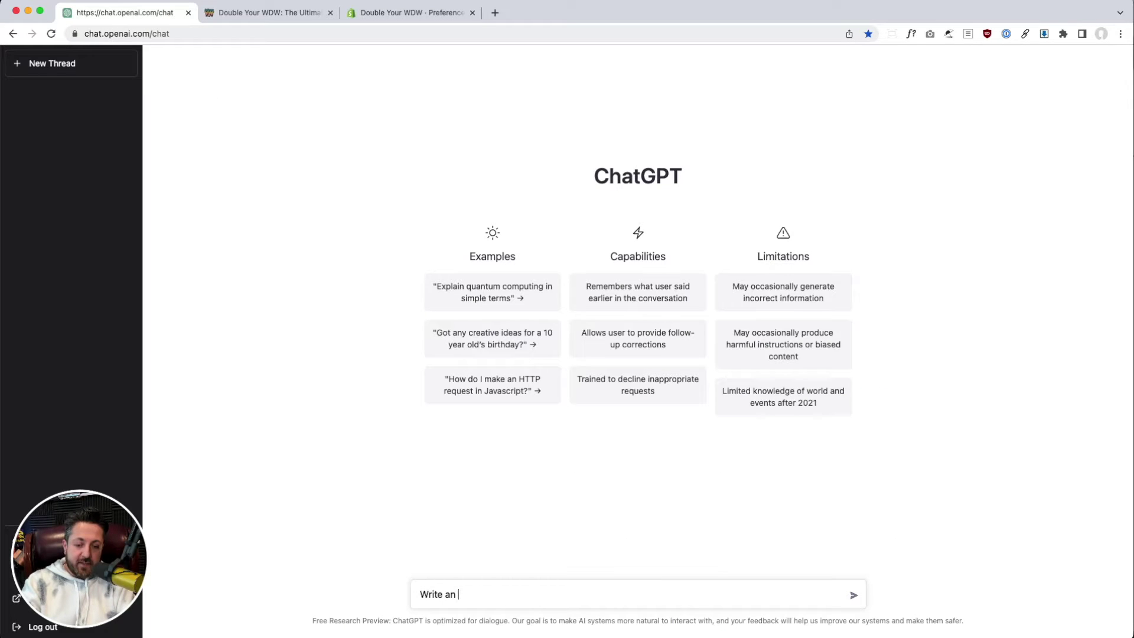
{"action": "type", "text": " SEO"}
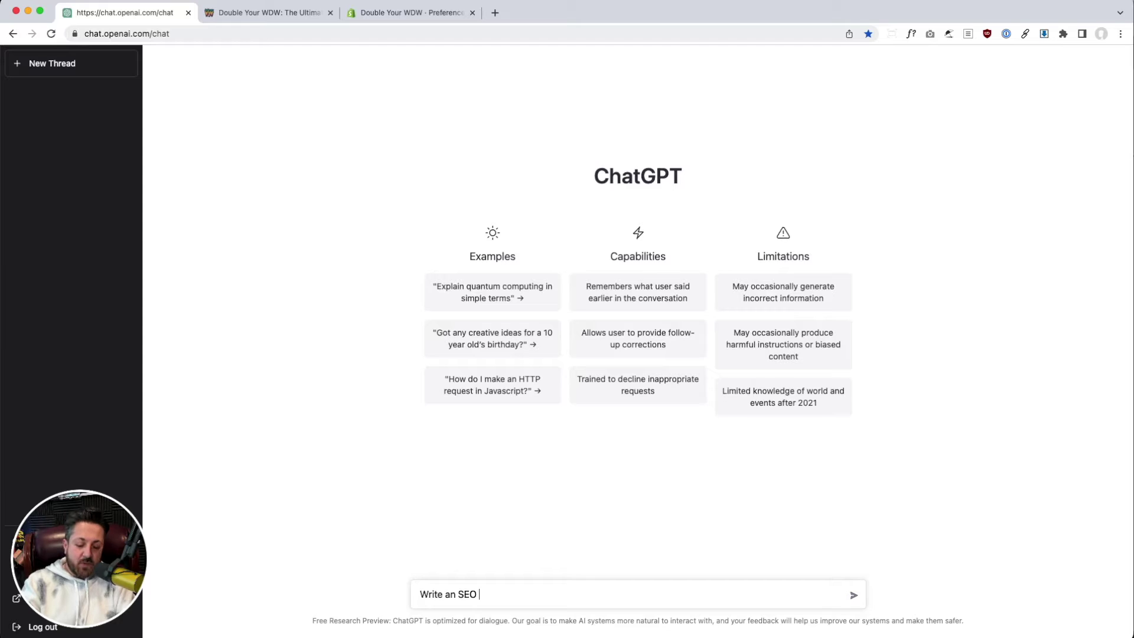
Send 'Write an SEO Title and meta description for' with the doubleyourwdw.com address pasted in.
{"action": "key", "text": "super+v"}
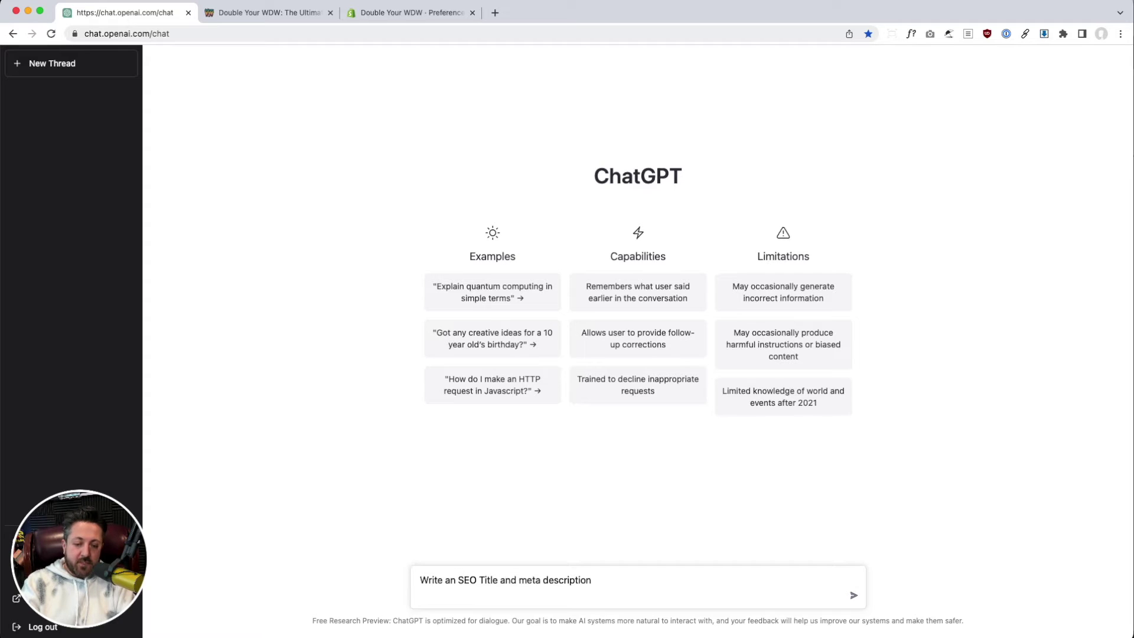
{"action": "key", "text": "BackSpace"}
{"action": "type", "text": "for double"}
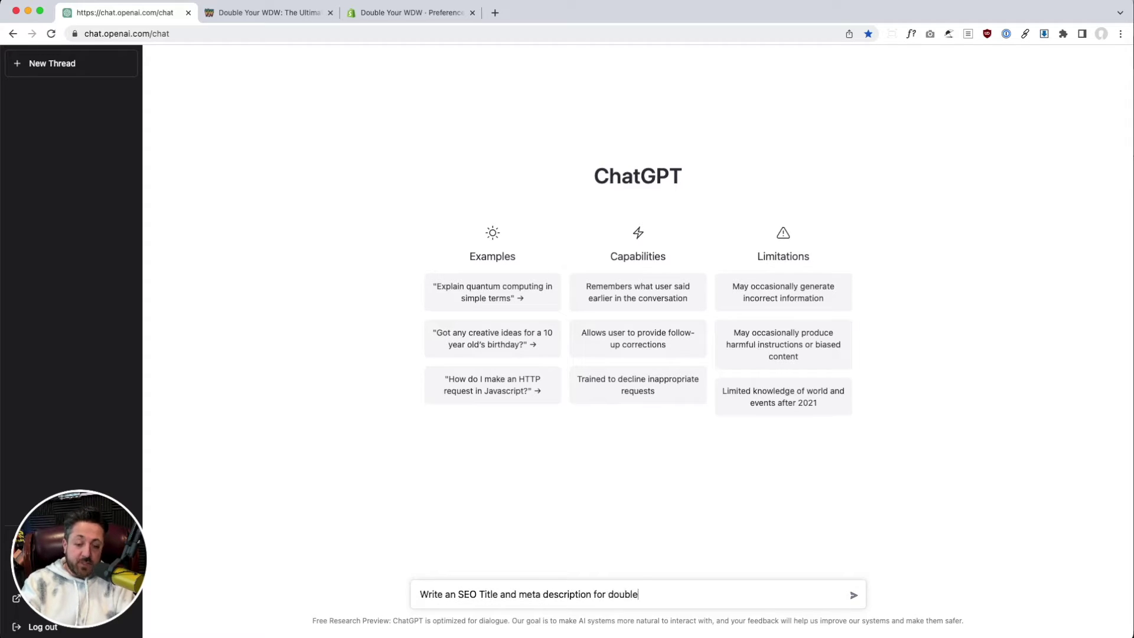
{"action": "key", "text": "BackSpace"}
{"action": "key", "text": "BackSpace"}
{"action": "key", "text": "BackSpace"}
{"action": "key", "text": "BackSpace"}
{"action": "key", "text": "BackSpace"}
{"action": "left_click", "coordinate": [271, 13]}
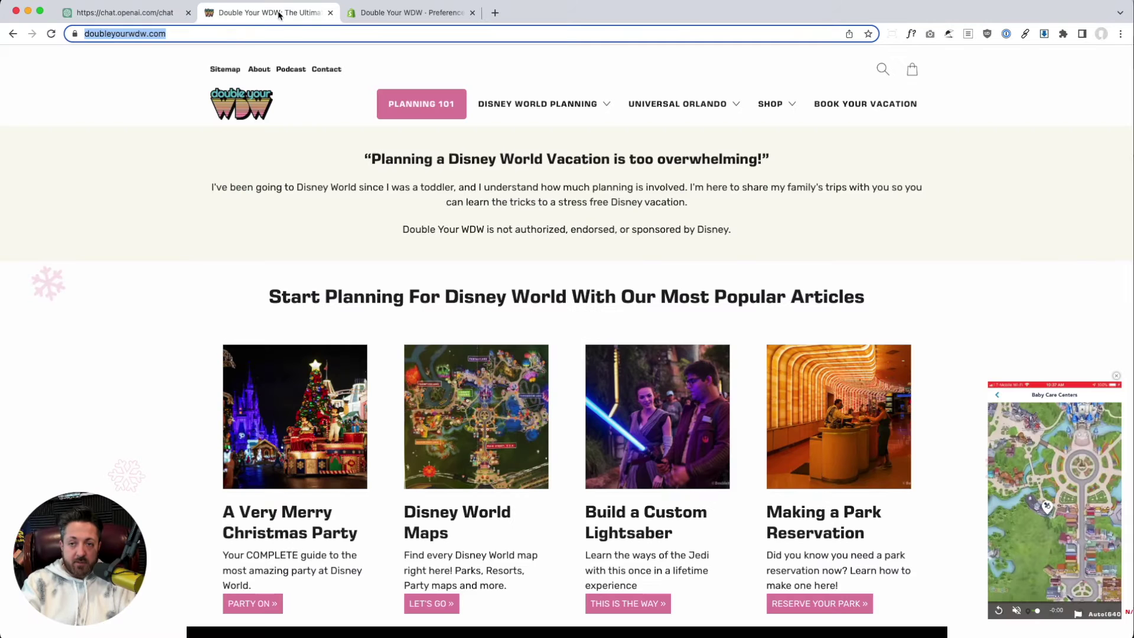
{"action": "left_click", "coordinate": [139, 13]}
{"action": "type", "text": "https://doubleyourwdw.com/"}
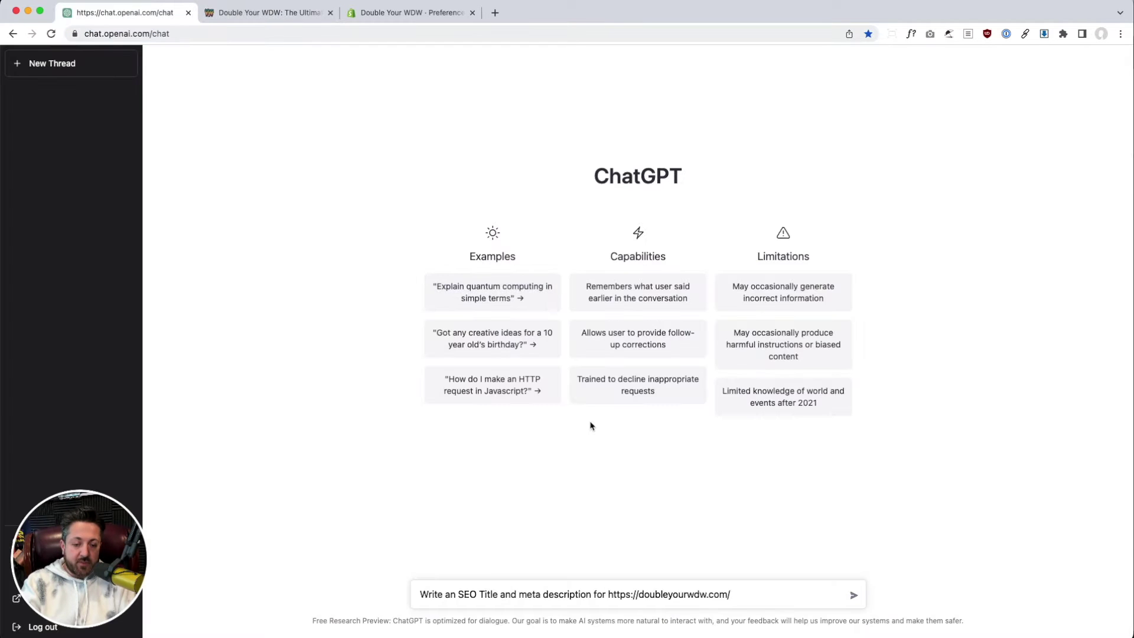
{"action": "key", "text": "Return"}
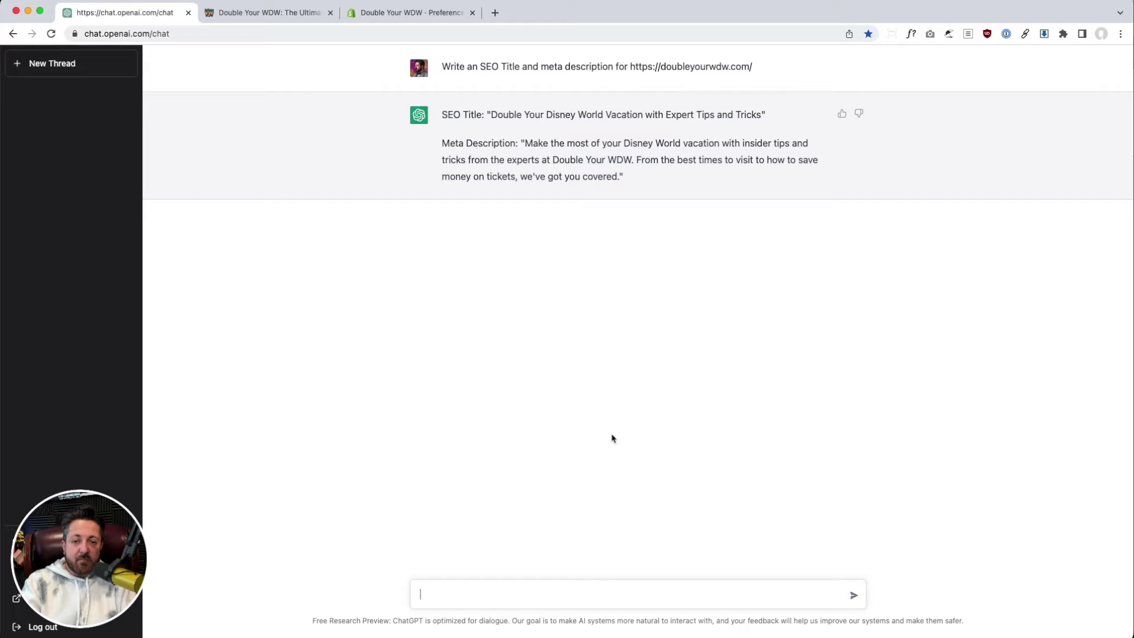
{"action": "left_click", "coordinate": [293, 13]}
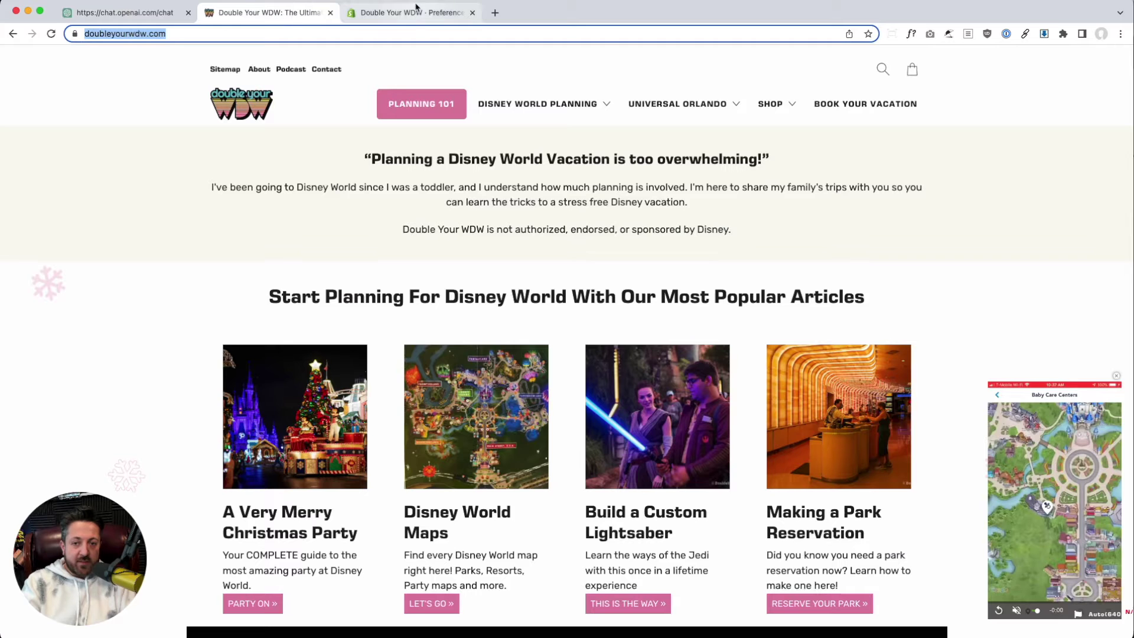
Ask ChatGPT for a 70-character SEO homepage title for doubleyourwdw.com.
{"action": "left_click", "coordinate": [417, 13]}
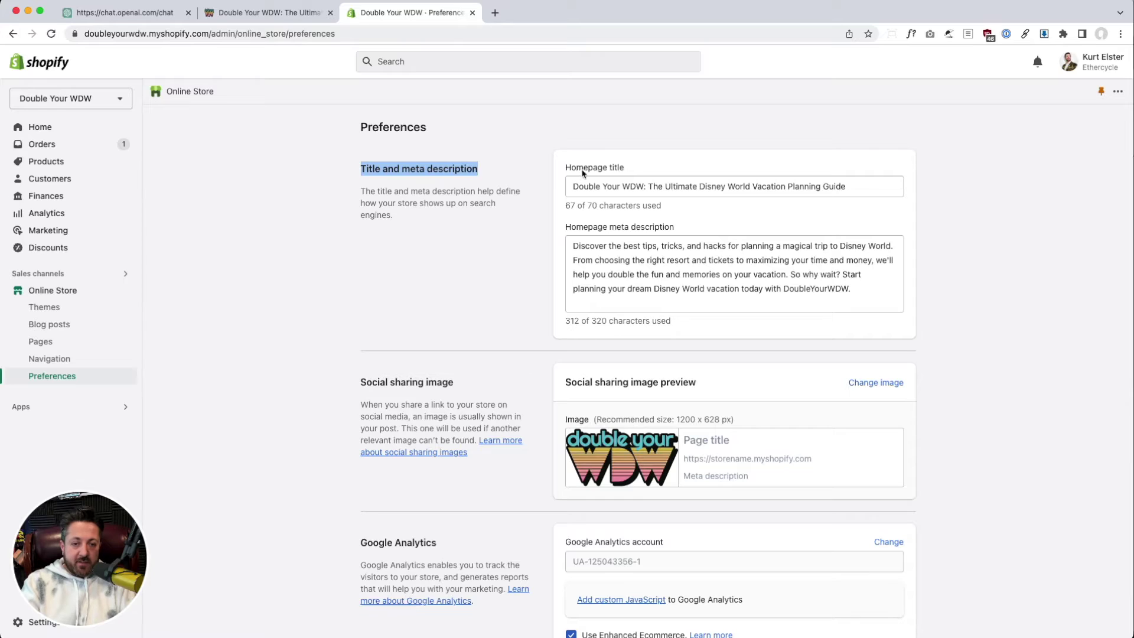
{"action": "triple_click", "coordinate": [582, 169]}
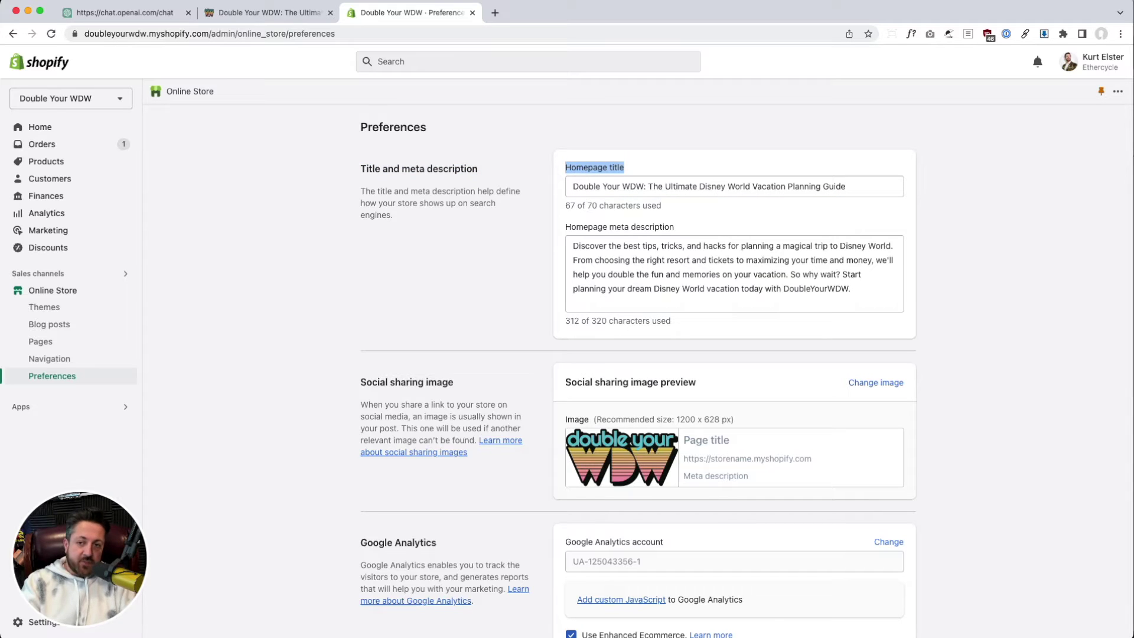
{"action": "left_click", "coordinate": [124, 12]}
{"action": "type", "text": "Write a"}
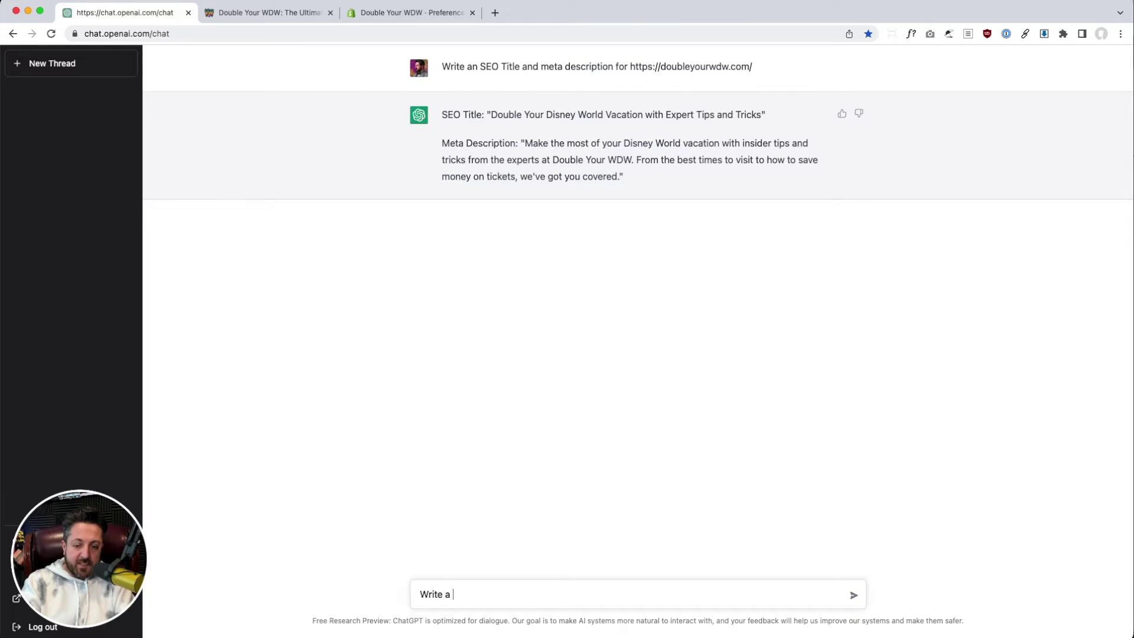
{"action": "type", "text": " 70 character Homepage title"}
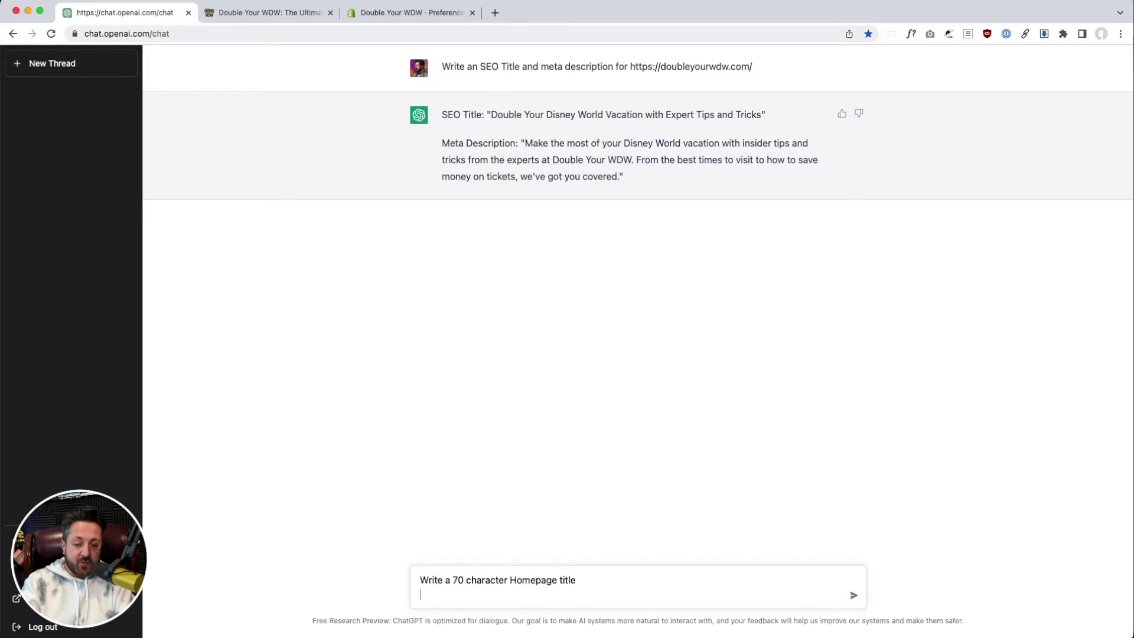
{"action": "type", "text": "SEO"}
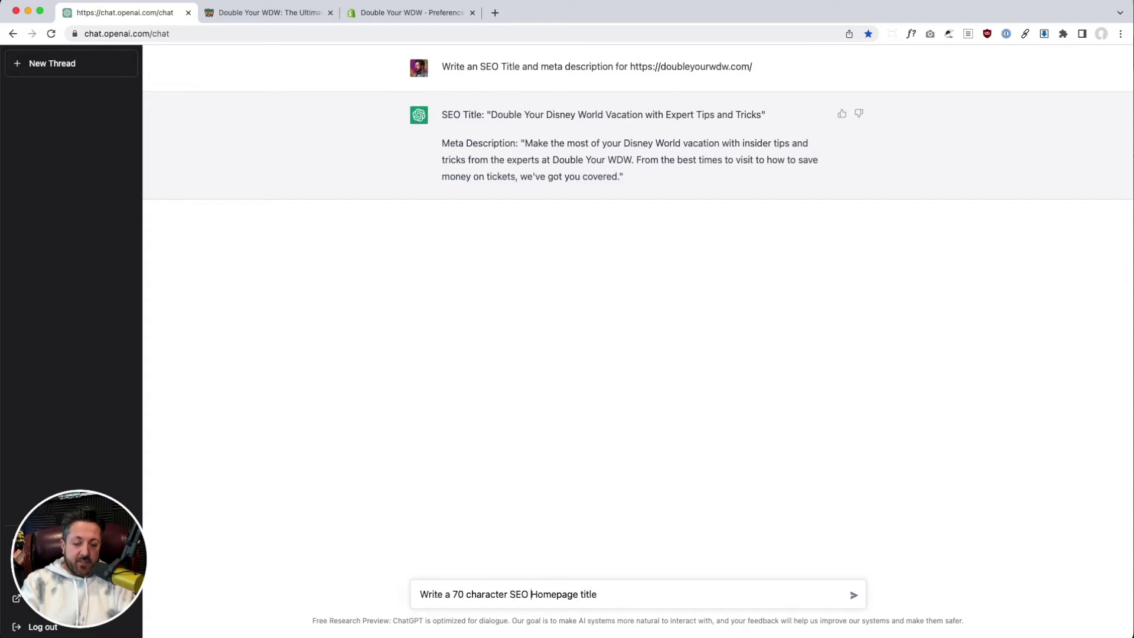
{"action": "key", "text": "BackSpace"}
{"action": "type", "text": "-"}
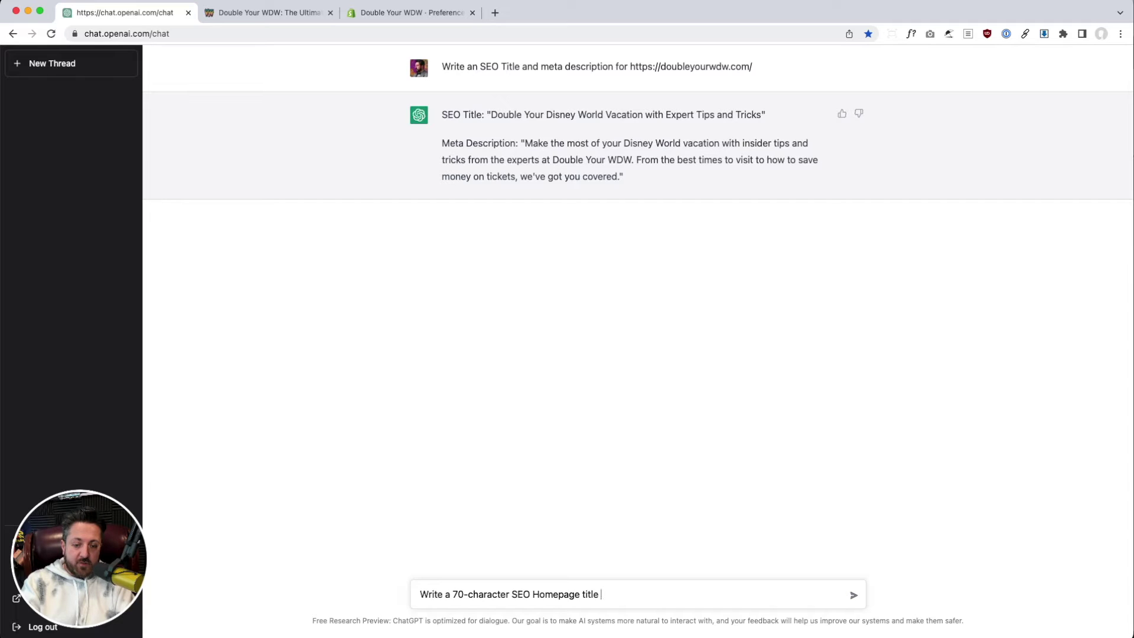
{"action": "type", "text": " for doubleyourwdw.com"}
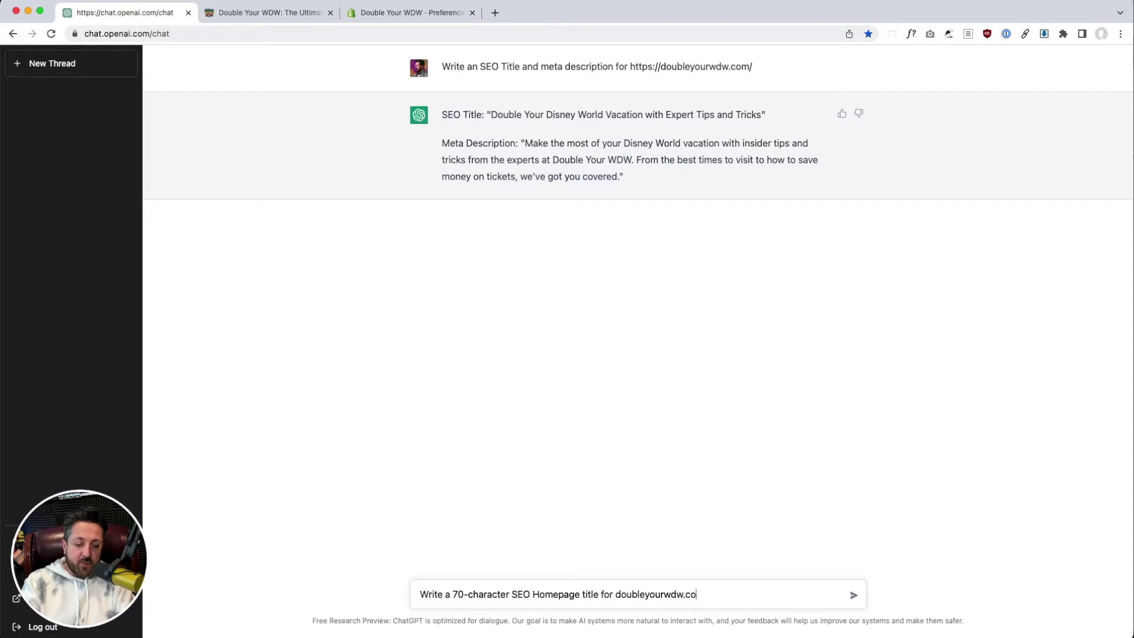
{"action": "key", "text": "Return"}
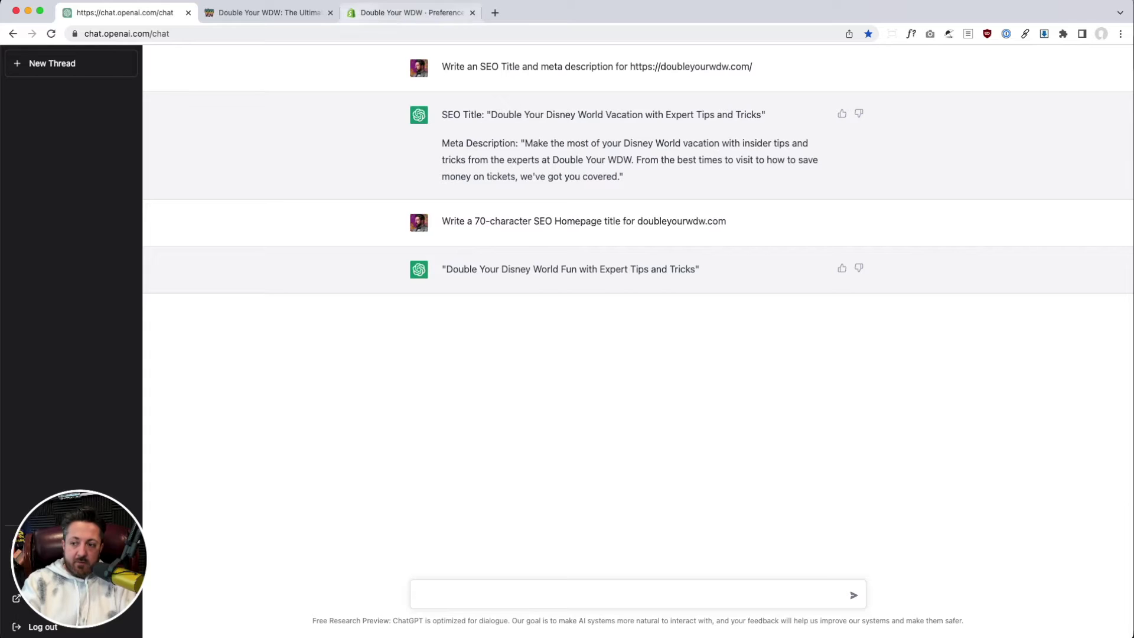
Copy the Homepage meta description label from Shopify and start a 320-character prompt.
{"action": "key", "text": "super+Tab"}
{"action": "left_click", "coordinate": [501, 324]}
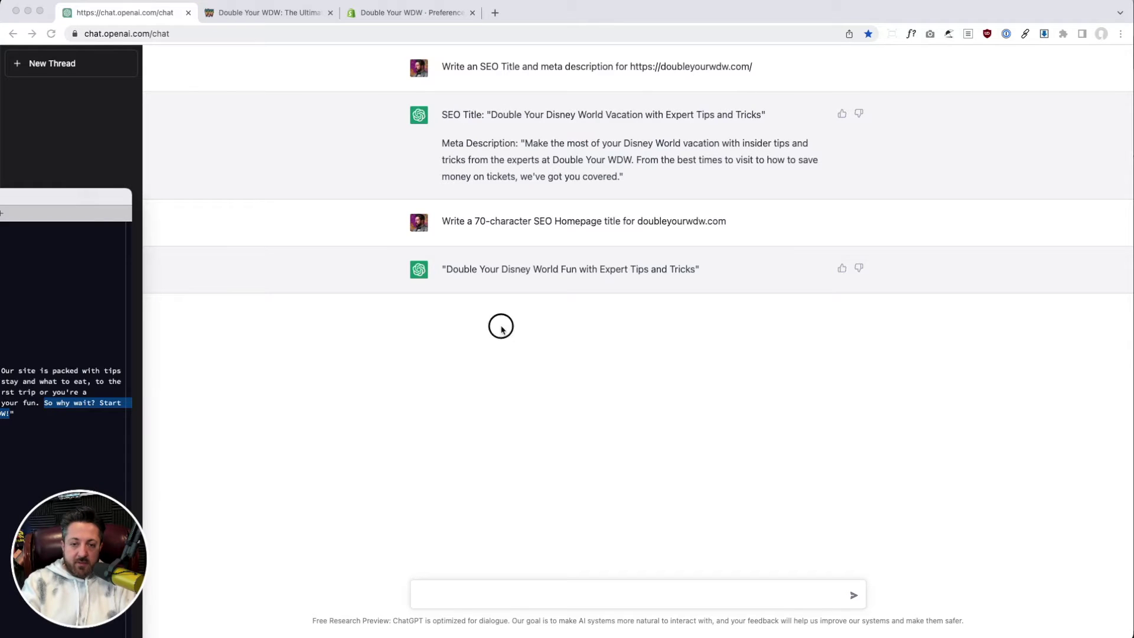
{"action": "left_click", "coordinate": [262, 20]}
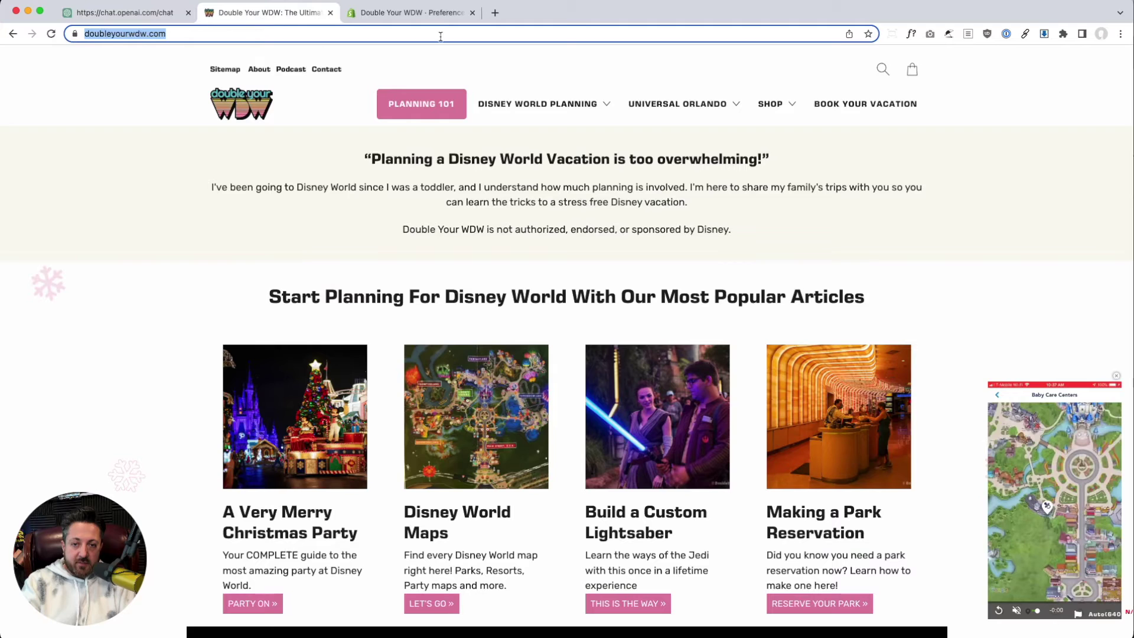
{"action": "left_click", "coordinate": [431, 13]}
{"action": "double_click", "coordinate": [612, 230]}
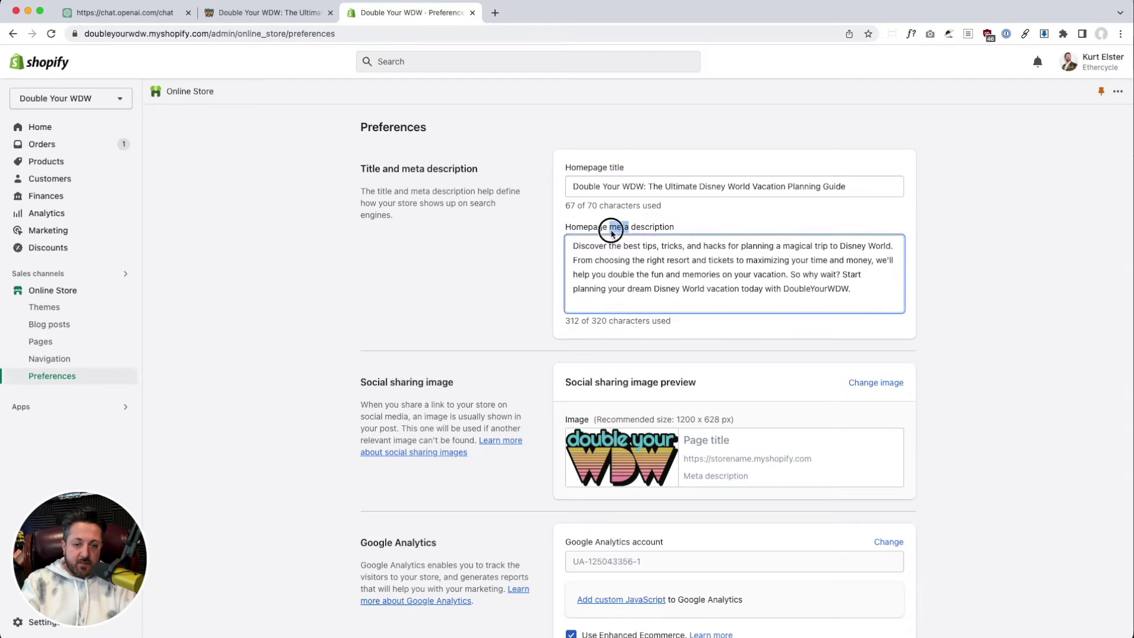
{"action": "triple_click", "coordinate": [611, 230]}
{"action": "key", "text": "super+1"}
{"action": "type", "text": "Wri"}
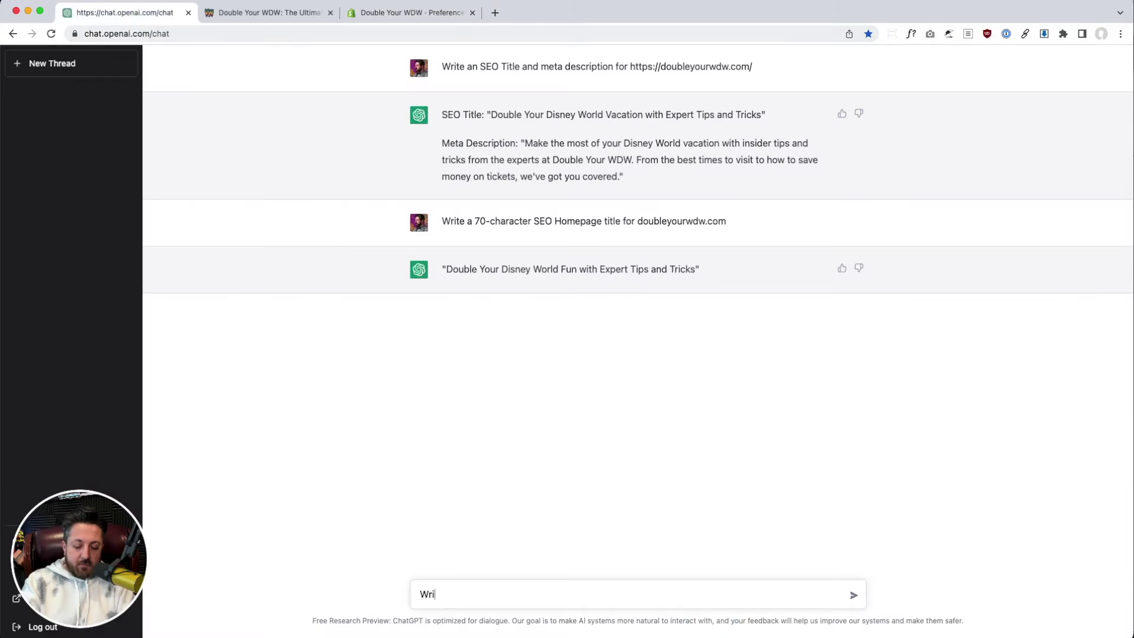
{"action": "type", "text": "te a 320-chra"}
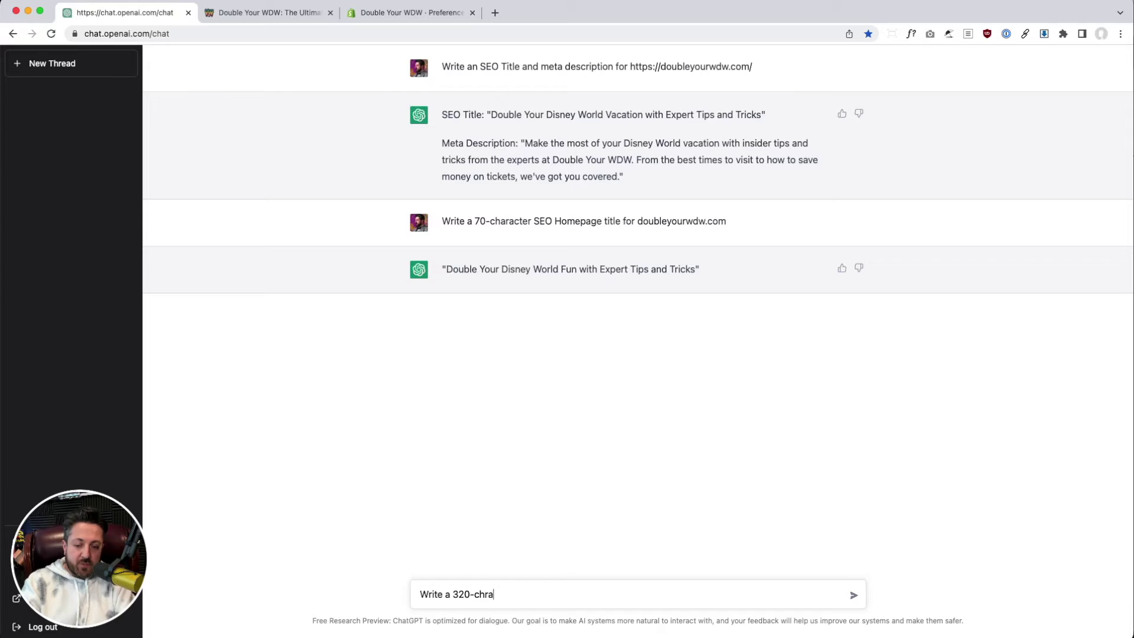
{"action": "type", "text": "ct"}
Send 'Write a 320-character Homepage meta description' for doubleyourwdw.com to ChatGPT.
{"action": "key", "text": "BackSpace"}
{"action": "key", "text": "BackSpace"}
{"action": "key", "text": "BackSpace"}
{"action": "key", "text": "BackSpace"}
{"action": "key", "text": "BackSpace"}
{"action": "key", "text": "BackSpace"}
{"action": "type", "text": "character"}
{"action": "type", "text": "Homepage meta description for doubleyourwdw.com"}
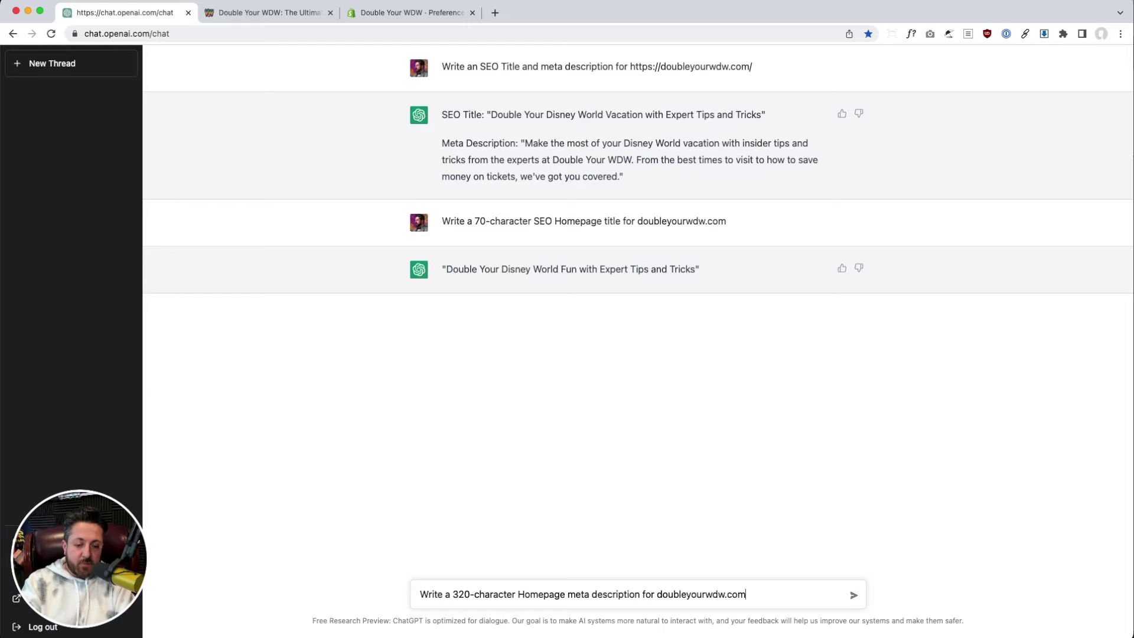
{"action": "key", "text": "Return"}
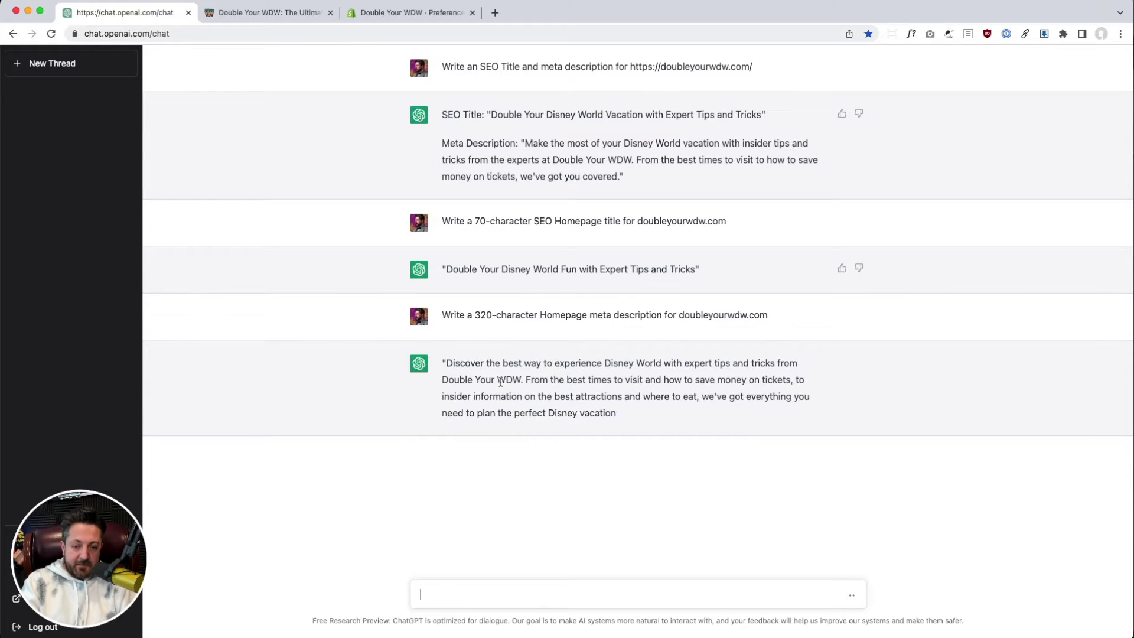
{"action": "left_click", "coordinate": [301, 13]}
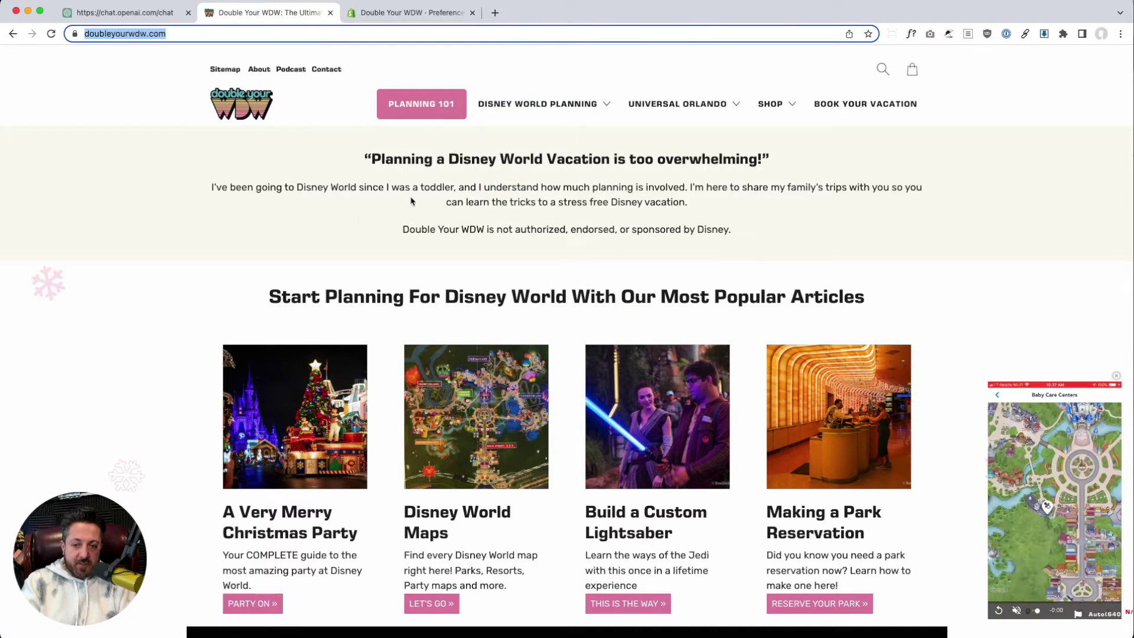
Copy the homepage intro paragraph and ask ChatGPT to rewrite it, pasted in quotes.
{"action": "left_click", "coordinate": [437, 187]}
{"action": "triple_click", "coordinate": [495, 190]}
{"action": "key", "text": "super+c"}
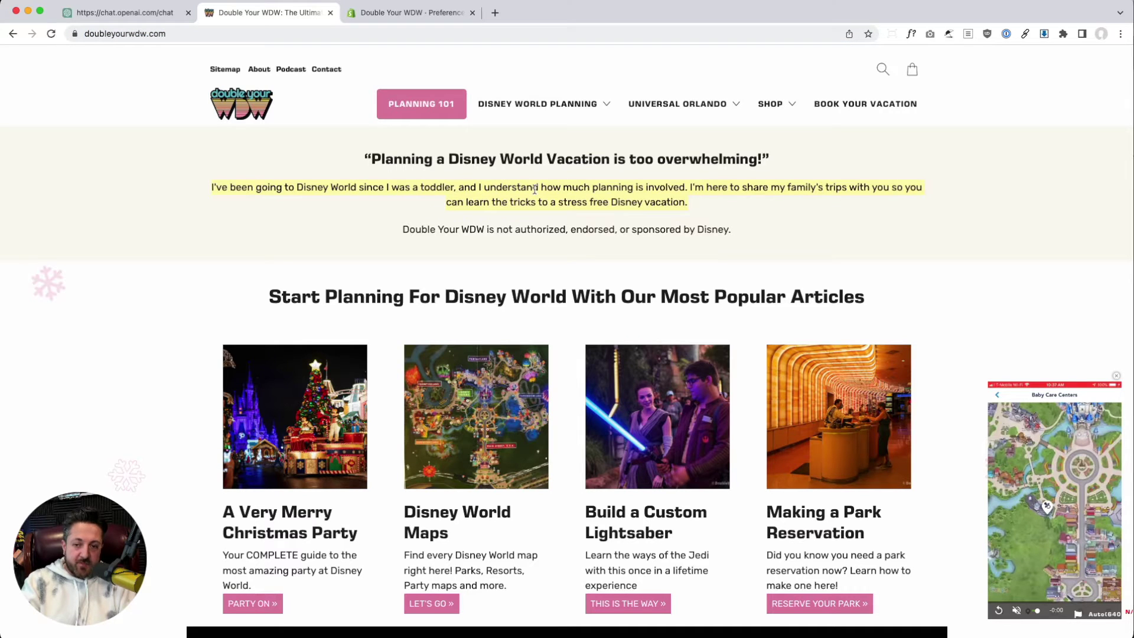
{"action": "left_click", "coordinate": [137, 13]}
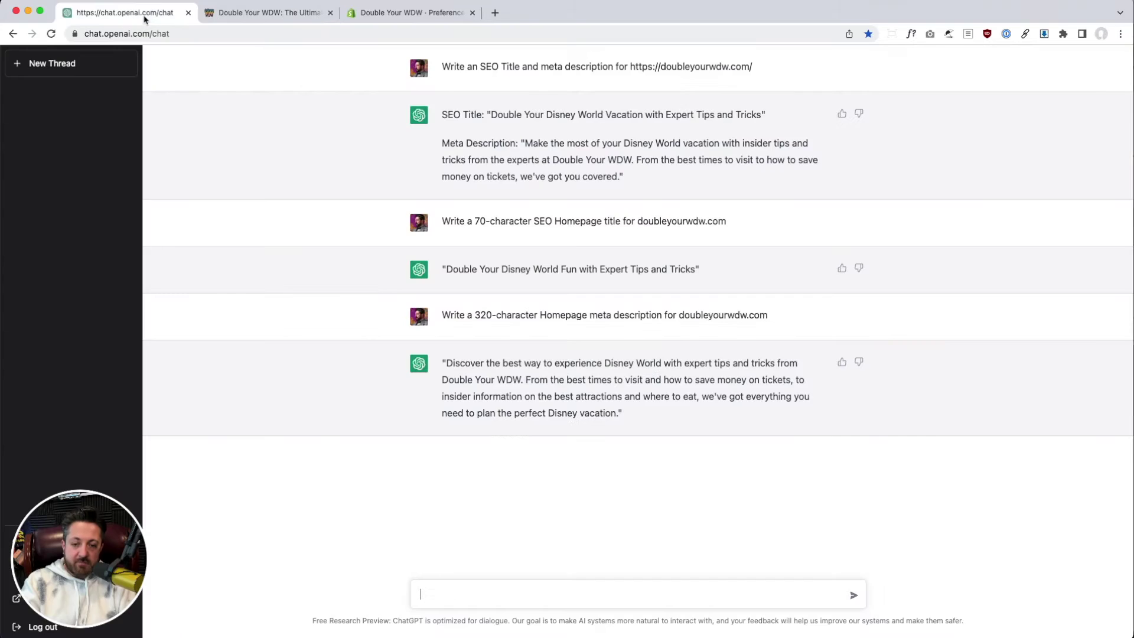
{"action": "key", "text": "BackSpace"}
{"action": "key", "text": "BackSpace"}
{"action": "key", "text": "BackSpace"}
{"action": "key", "text": "BackSpace"}
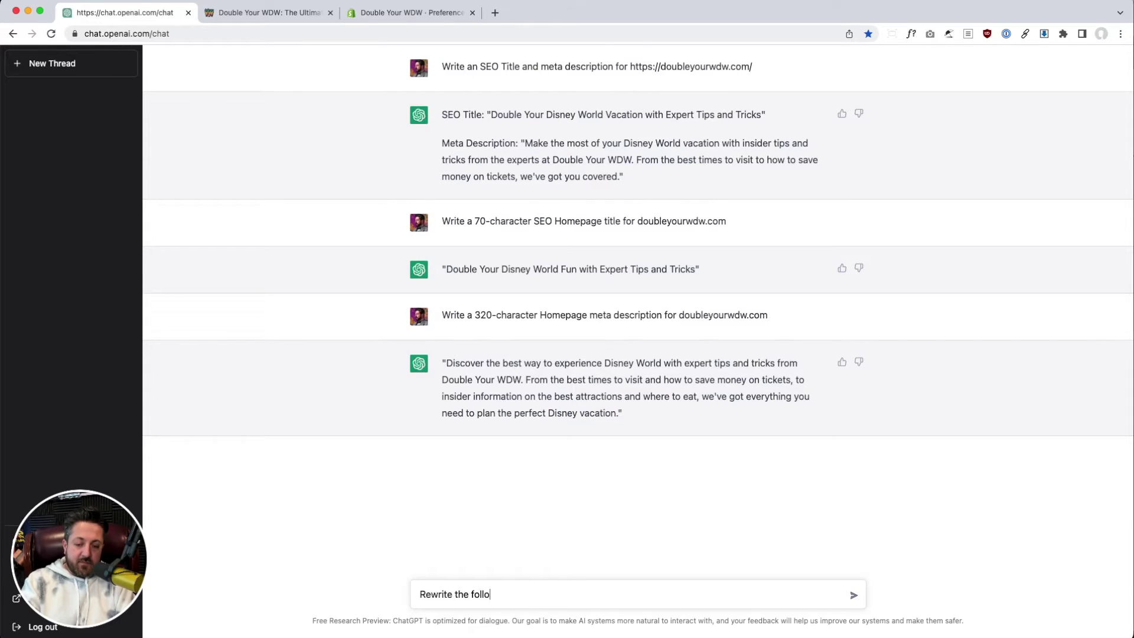
{"action": "key", "text": "super+v"}
{"action": "type", "text": "\""}
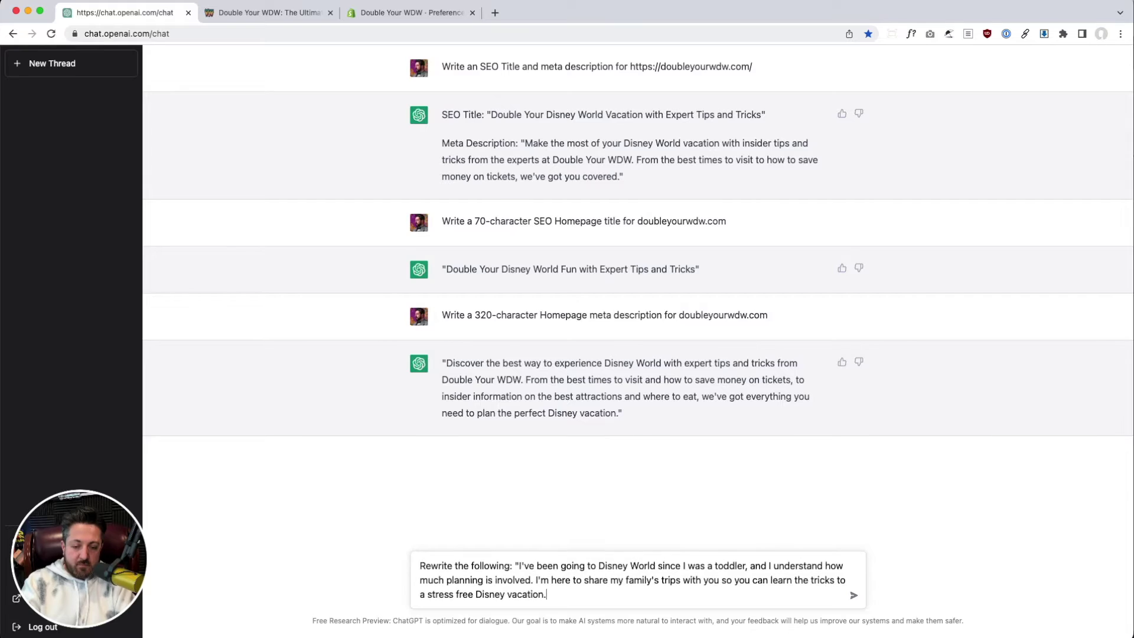
{"action": "key", "text": "Return"}
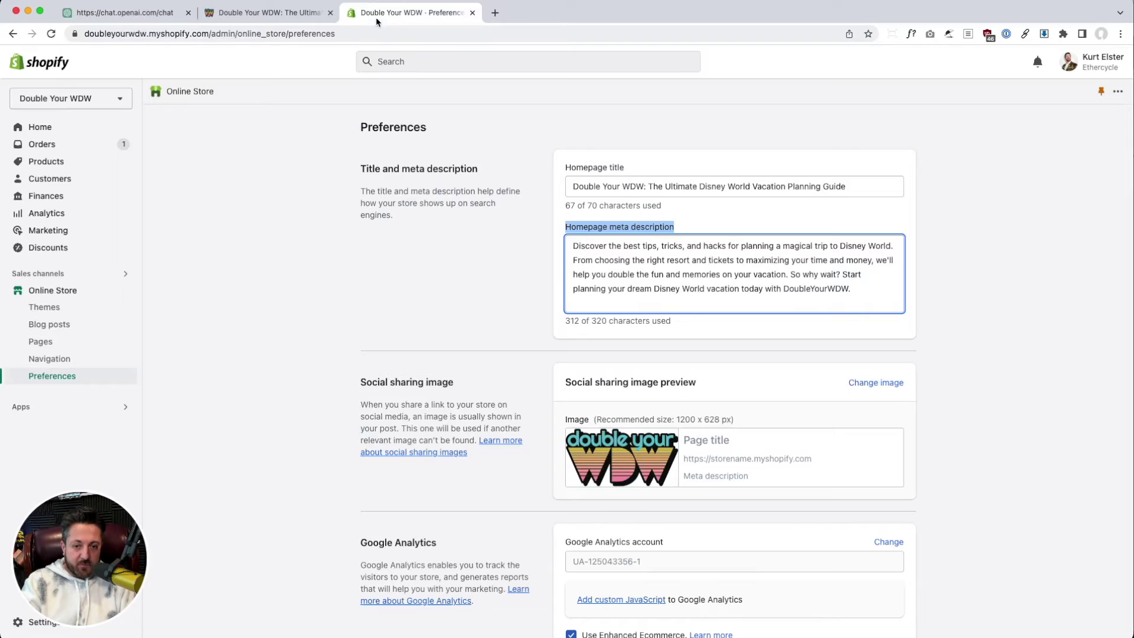
{"action": "left_click", "coordinate": [375, 15]}
Open the Christmas party article and paste its URL into a 'Write a short summary of this page' request.
{"action": "left_click", "coordinate": [255, 14]}
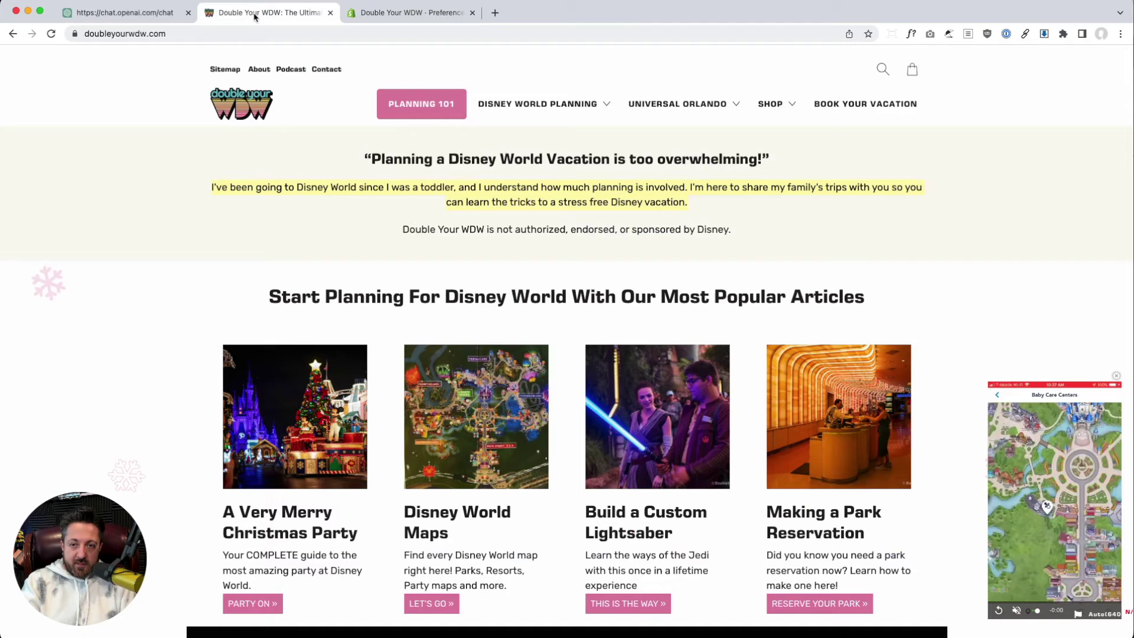
{"action": "scroll", "coordinate": [472, 248], "scroll_direction": "down", "scroll_amount": 5}
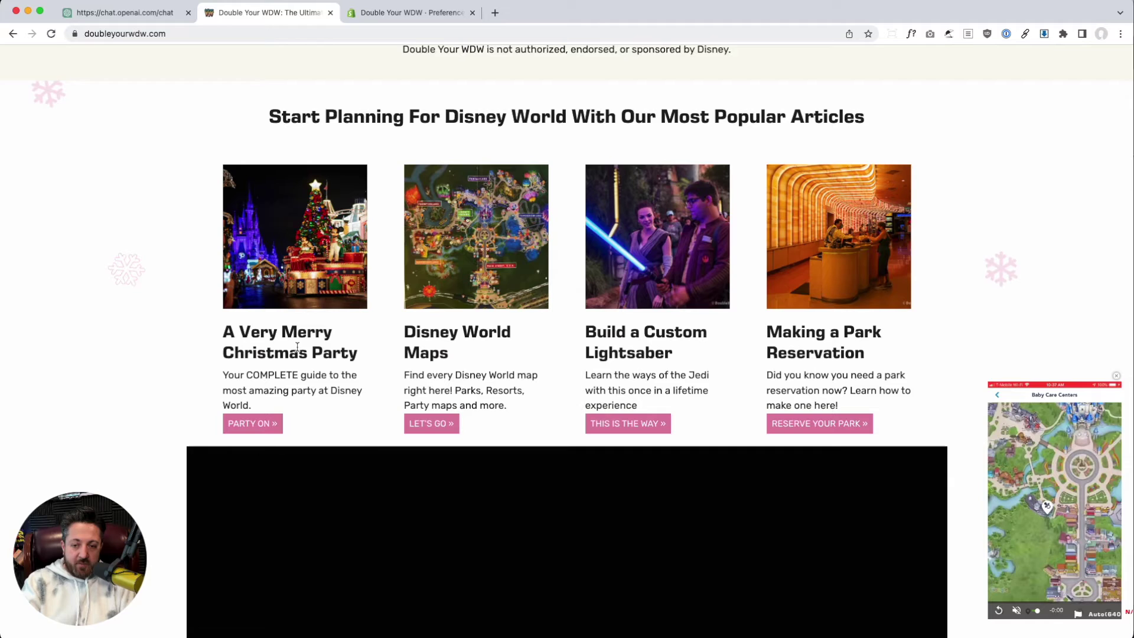
{"action": "triple_click", "coordinate": [279, 389]}
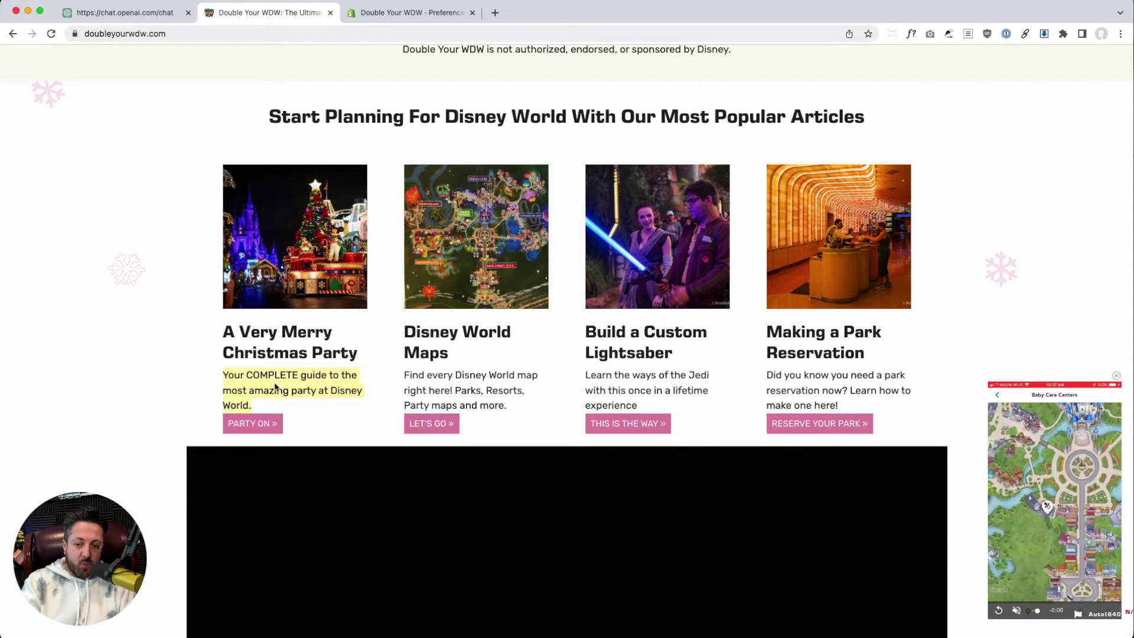
{"action": "left_click", "coordinate": [255, 424]}
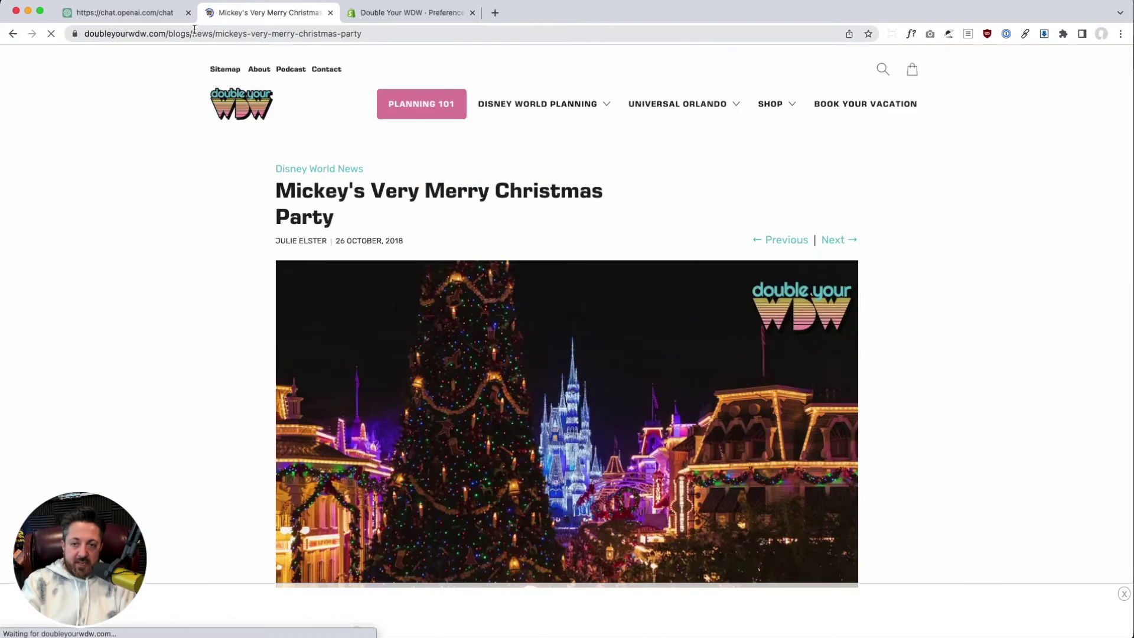
{"action": "left_click", "coordinate": [195, 31]}
{"action": "key", "text": "super+c"}
{"action": "left_click", "coordinate": [142, 13]}
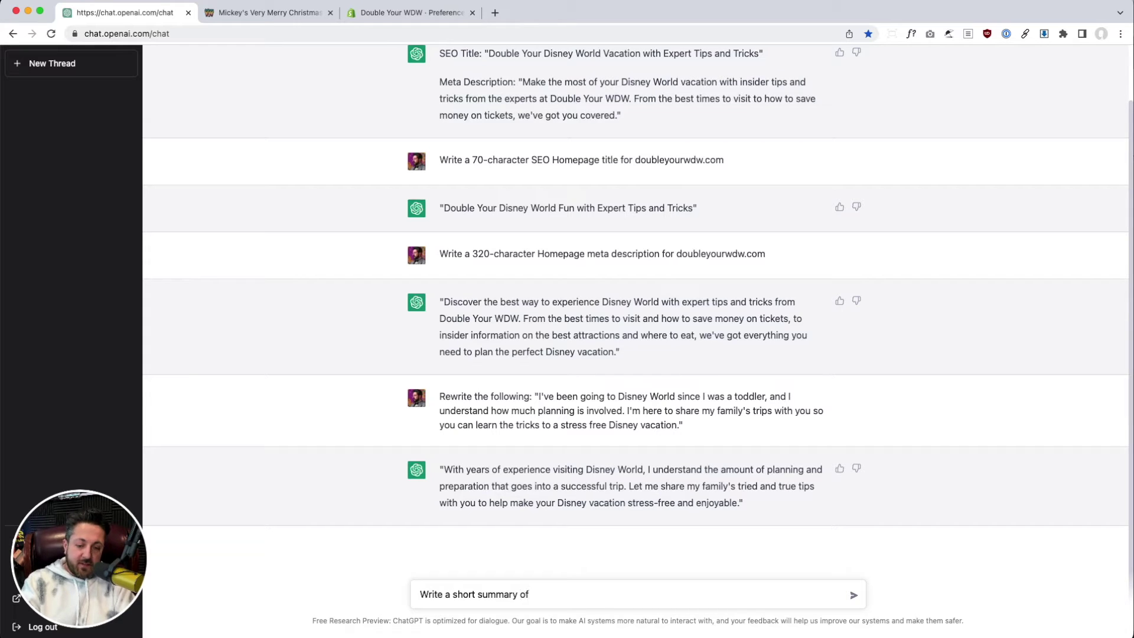
{"action": "key", "text": "super+v"}
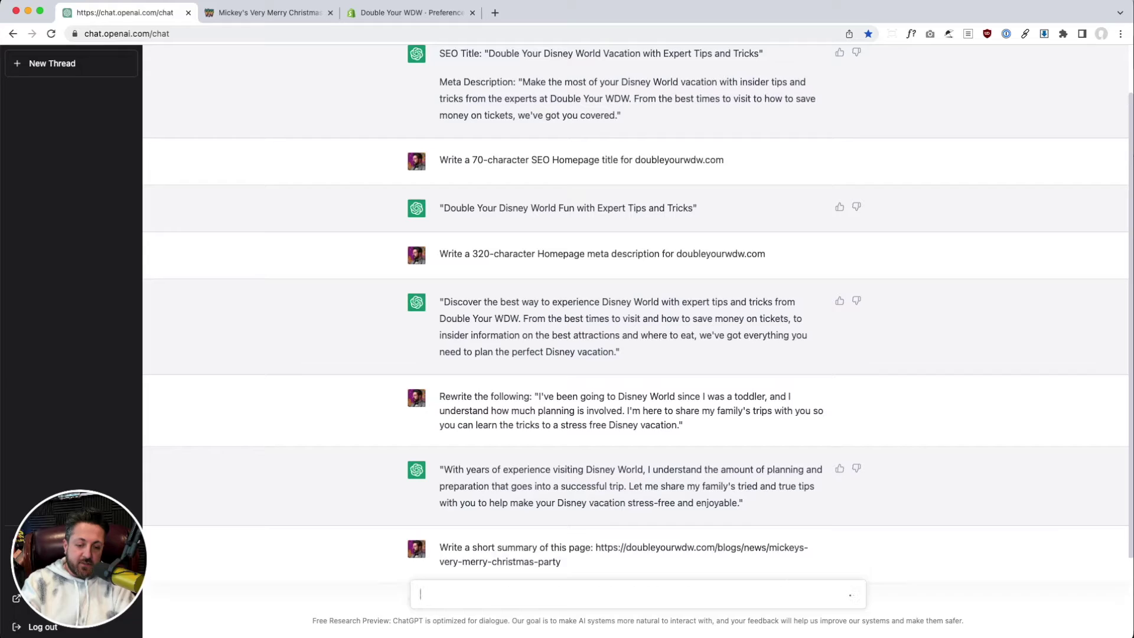
{"action": "key", "text": "Return"}
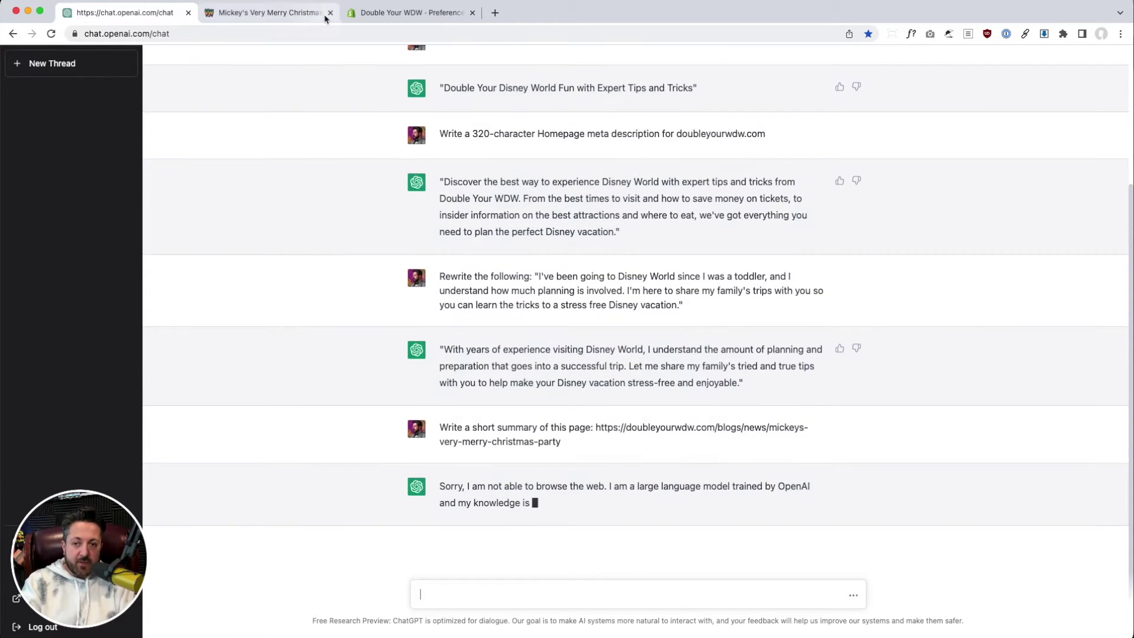
{"action": "key", "text": "ctrl+Tab"}
Scroll through the Mickey's Very Merry Christmas Party article and select part of its text.
{"action": "scroll", "coordinate": [511, 240], "scroll_direction": "down", "scroll_amount": 5}
{"action": "scroll", "coordinate": [511, 241], "scroll_direction": "down", "scroll_amount": 2}
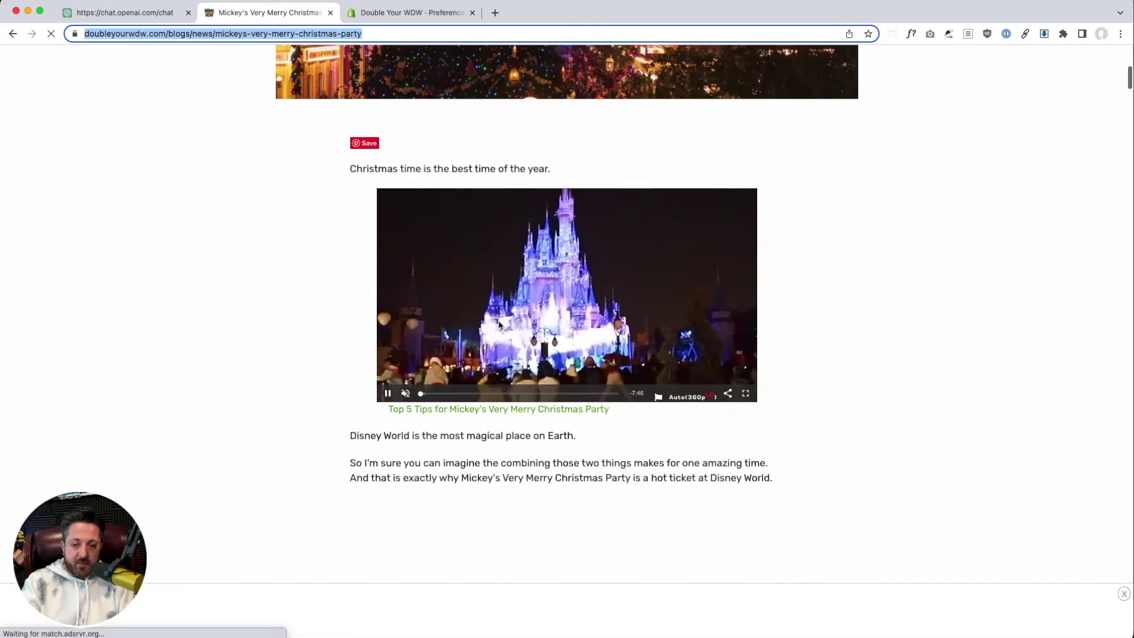
{"action": "left_click", "coordinate": [347, 164]}
{"action": "scroll", "coordinate": [418, 342], "scroll_direction": "down", "scroll_amount": 20}
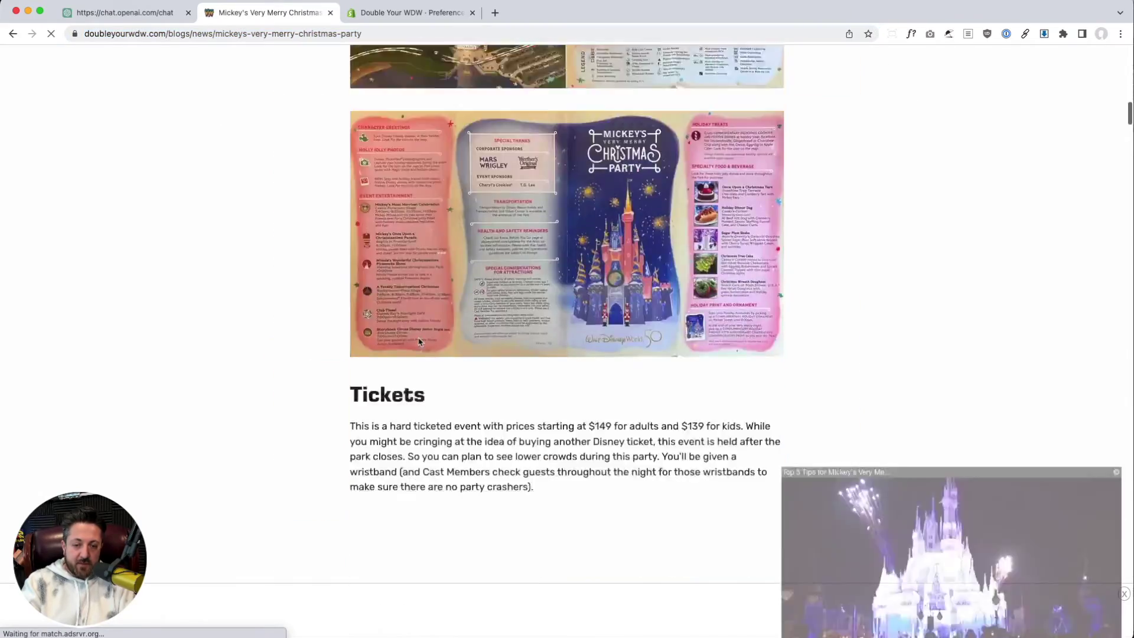
{"action": "scroll", "coordinate": [418, 341], "scroll_direction": "down", "scroll_amount": 20}
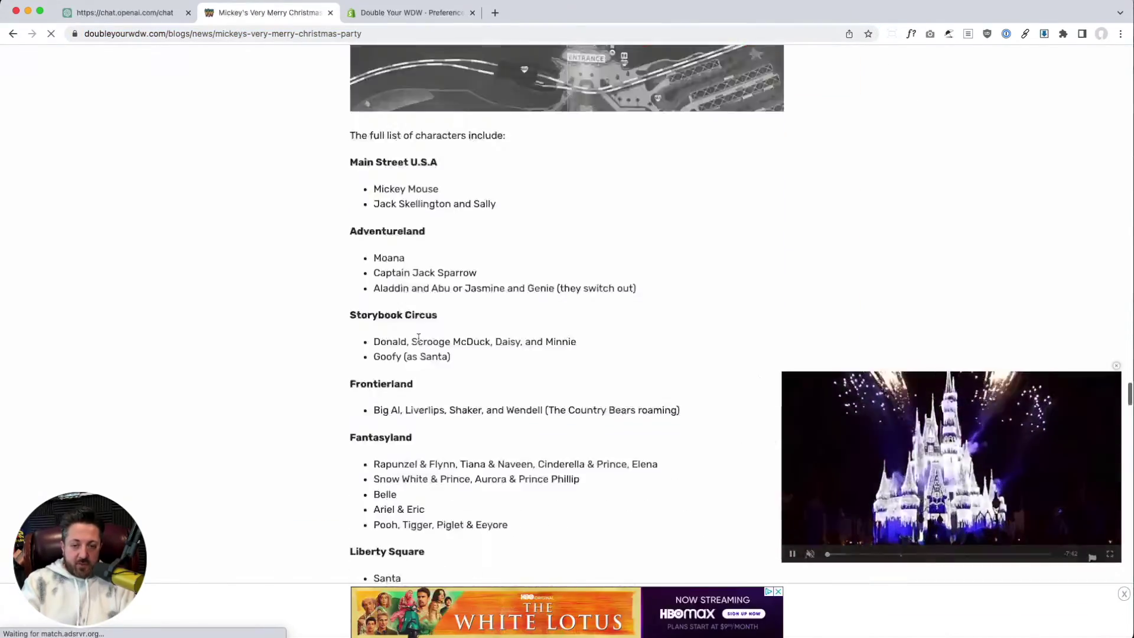
{"action": "scroll", "coordinate": [418, 341], "scroll_direction": "down", "scroll_amount": 20}
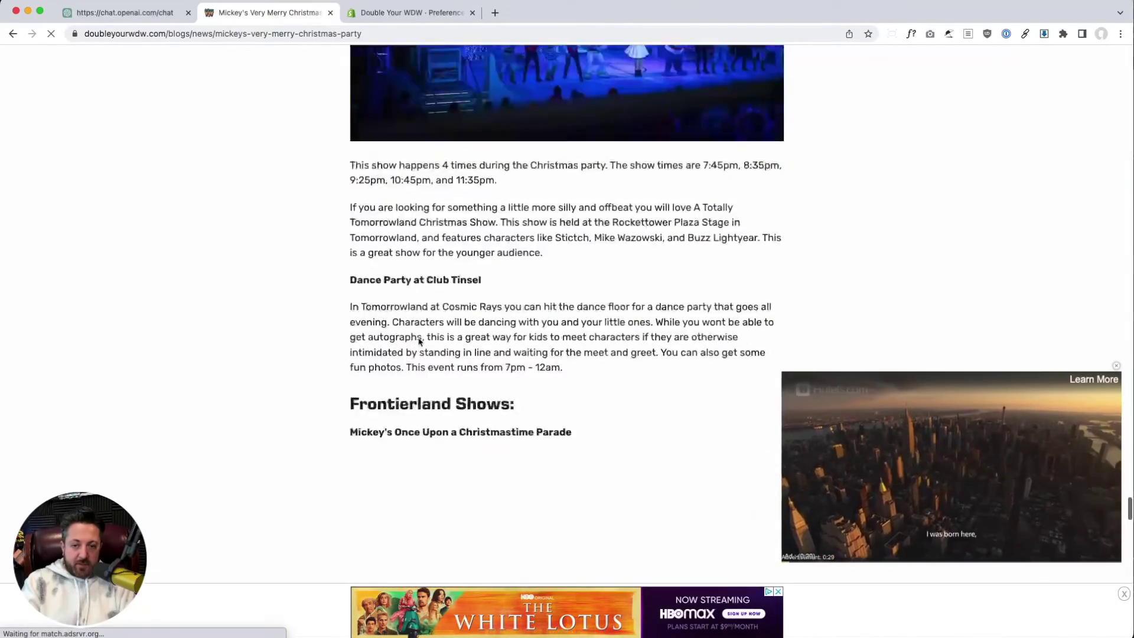
{"action": "scroll", "coordinate": [418, 341], "scroll_direction": "up", "scroll_amount": 15}
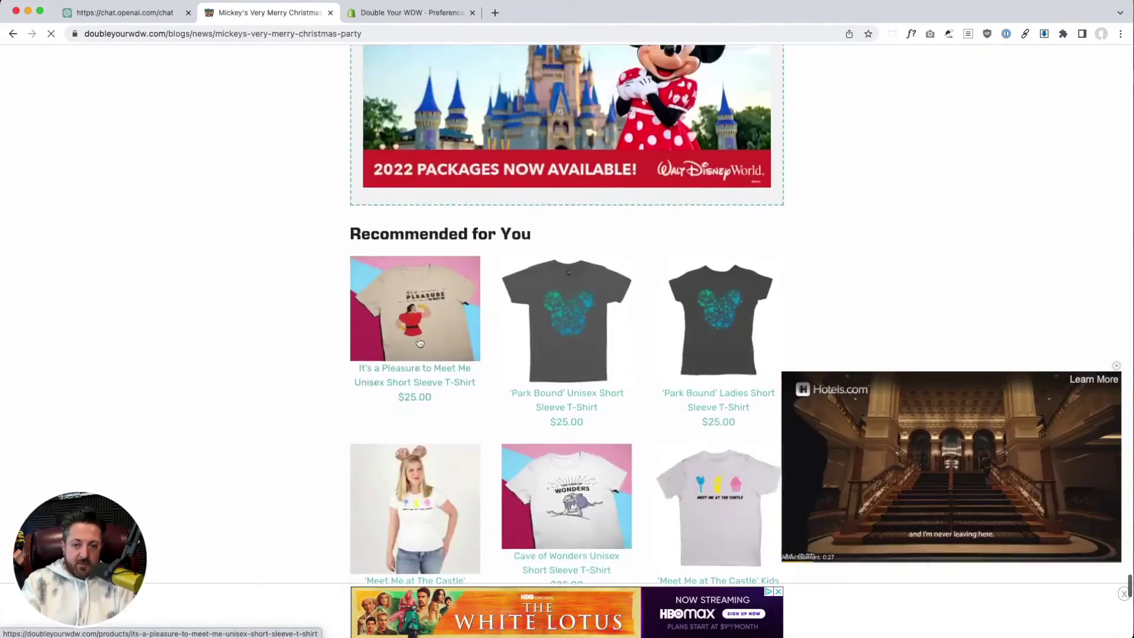
{"action": "scroll", "coordinate": [531, 319], "scroll_direction": "up", "scroll_amount": 2}
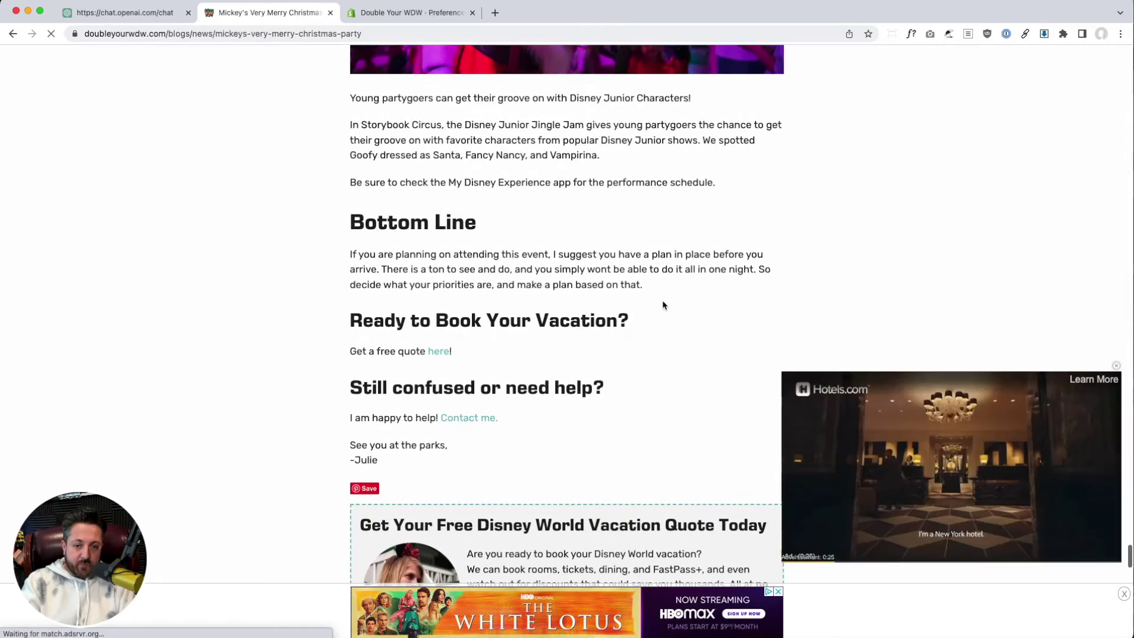
{"action": "left_click_drag", "start_coordinate": [663, 282], "coordinate": [627, 124]}
Select the article body from the intro to the Bottom Line section, then return to ChatGPT.
{"action": "scroll", "coordinate": [628, 124], "scroll_direction": "up", "scroll_amount": 10}
{"action": "scroll", "coordinate": [566, 313], "scroll_direction": "up", "scroll_amount": 20}
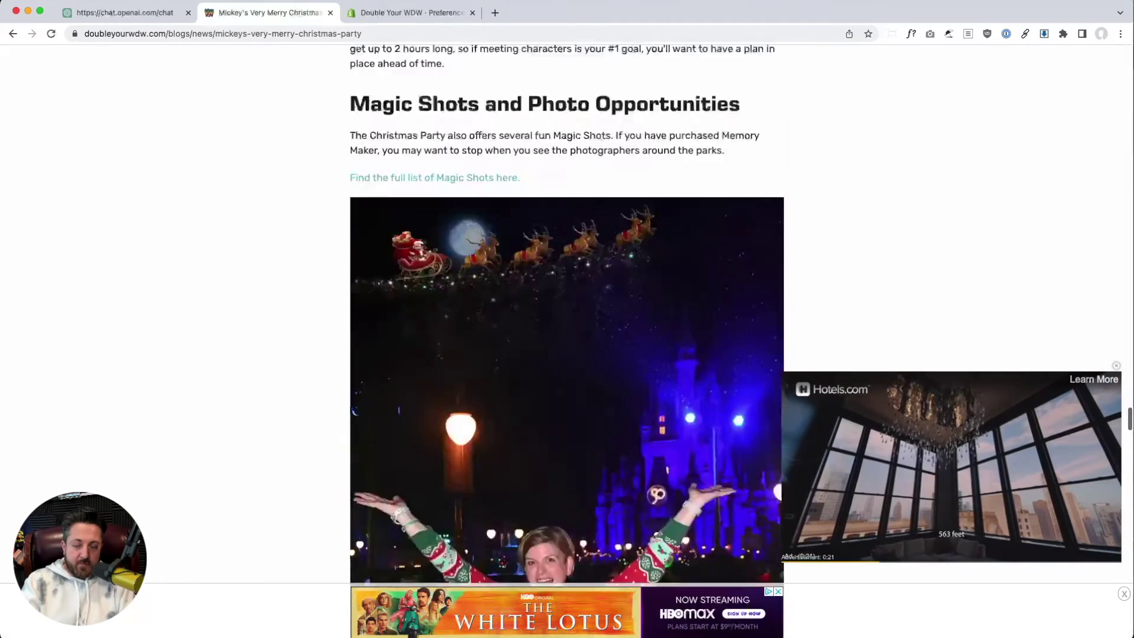
{"action": "scroll", "coordinate": [501, 250], "scroll_direction": "up", "scroll_amount": 15}
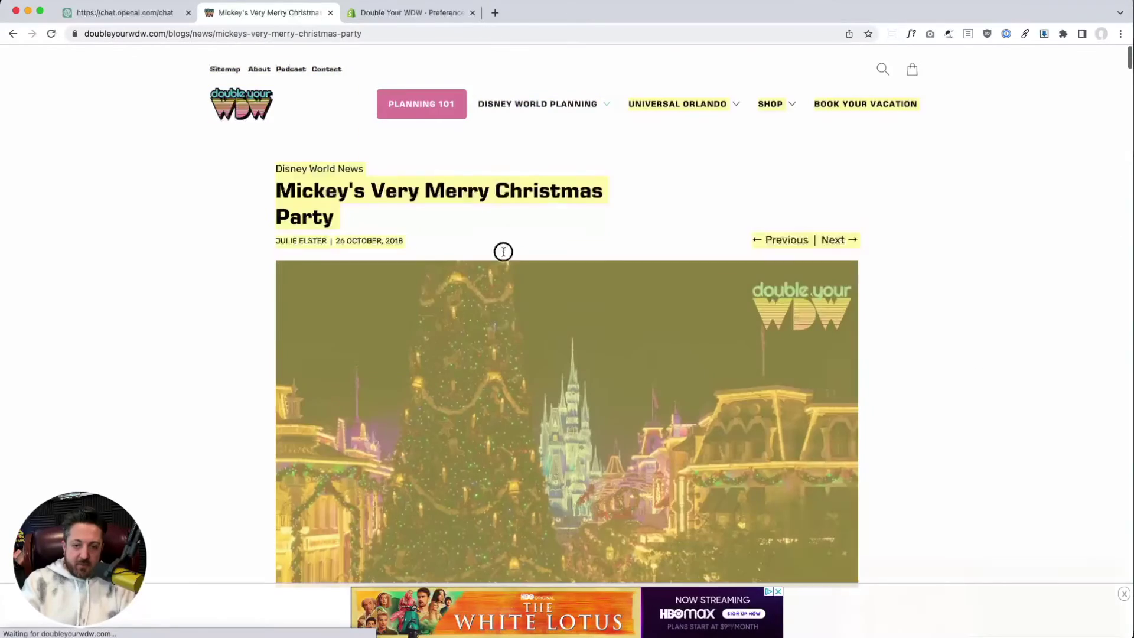
{"action": "left_click", "coordinate": [481, 473]}
{"action": "scroll", "coordinate": [475, 532], "scroll_direction": "down", "scroll_amount": 5}
{"action": "scroll", "coordinate": [567, 354], "scroll_direction": "down", "scroll_amount": 4}
{"action": "left_click_drag", "start_coordinate": [643, 577], "coordinate": [353, 62]}
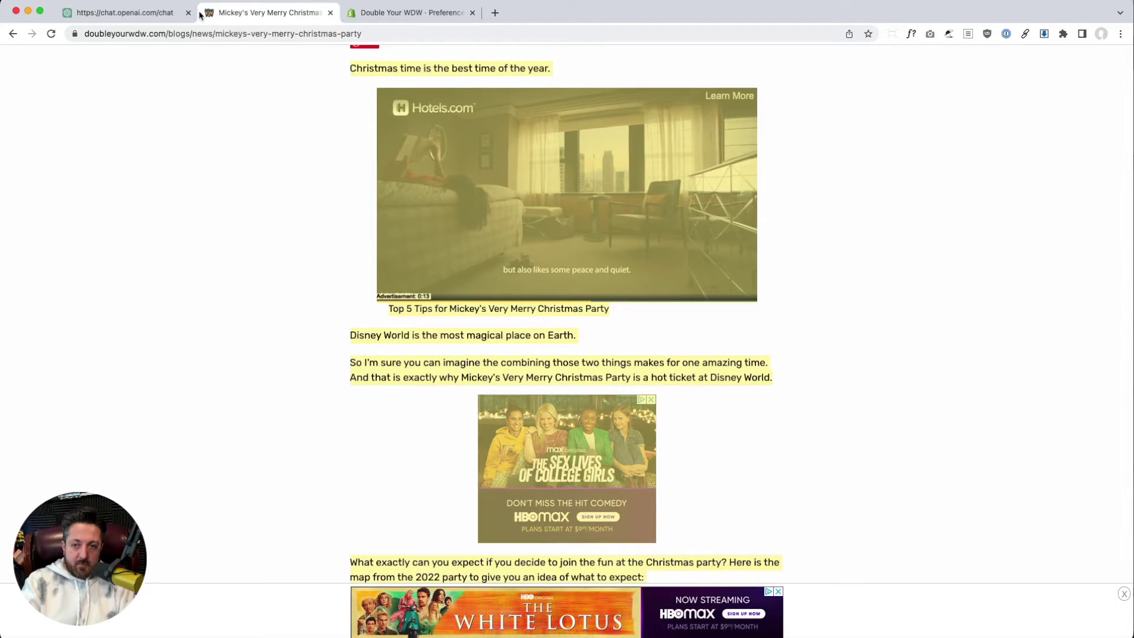
{"action": "left_click", "coordinate": [152, 18]}
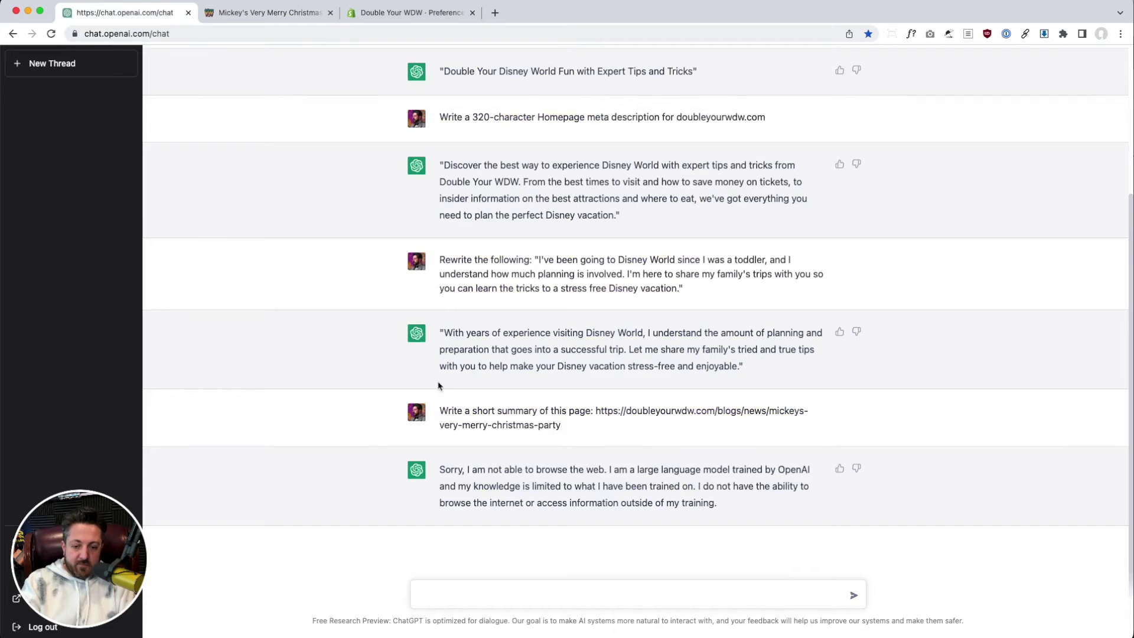
Ask ChatGPT to summarize the pasted Mickey's Very Merry Christmas Party article in 320 characters or less.
{"action": "type", "text": "Summarize the "}
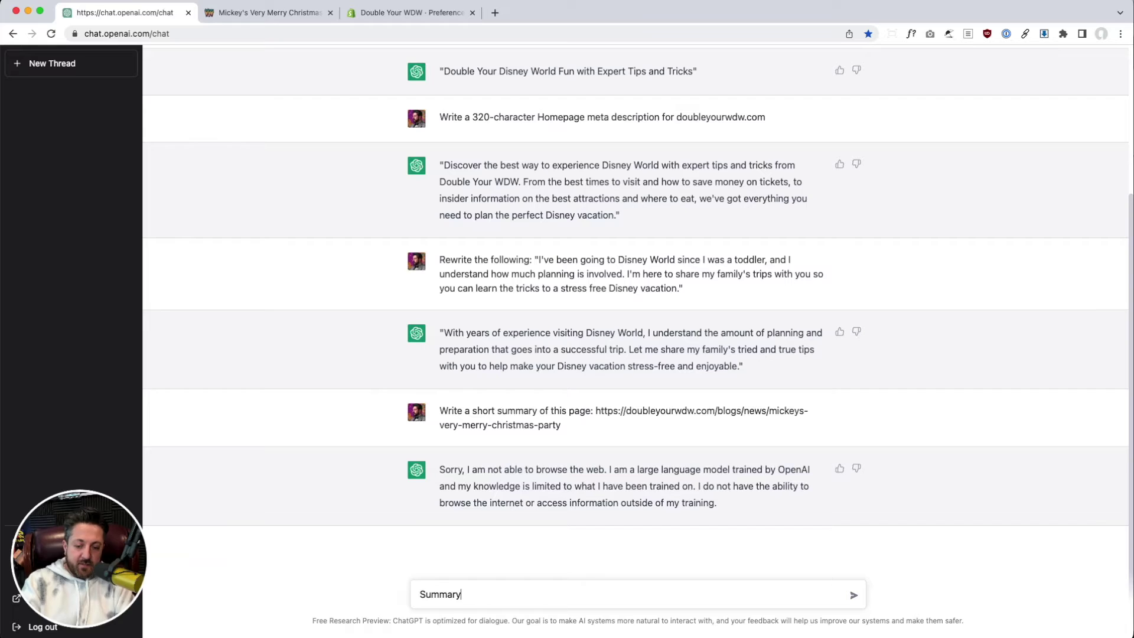
{"action": "type", "text": "followi"}
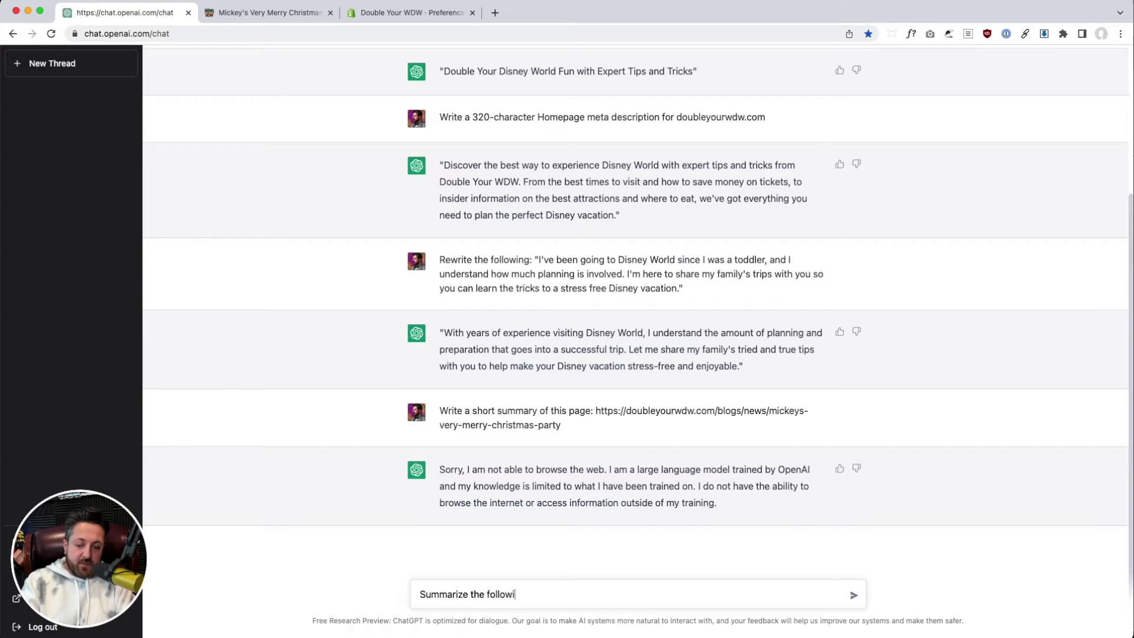
{"action": "type", "text": "ng in 320 character or less:"}
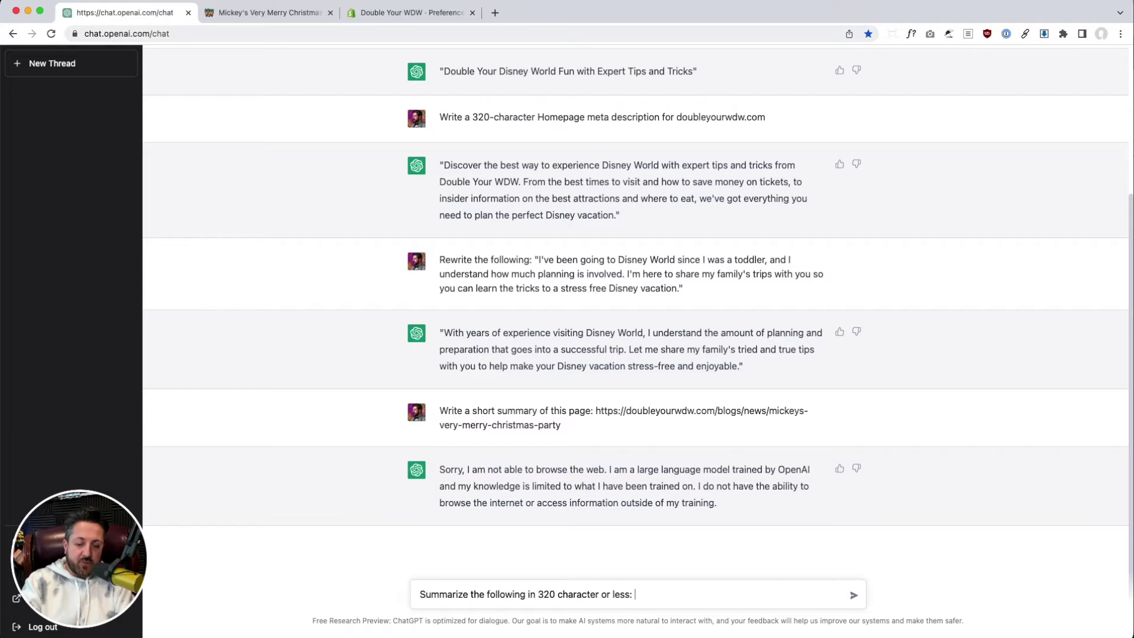
{"action": "key", "text": "super+v"}
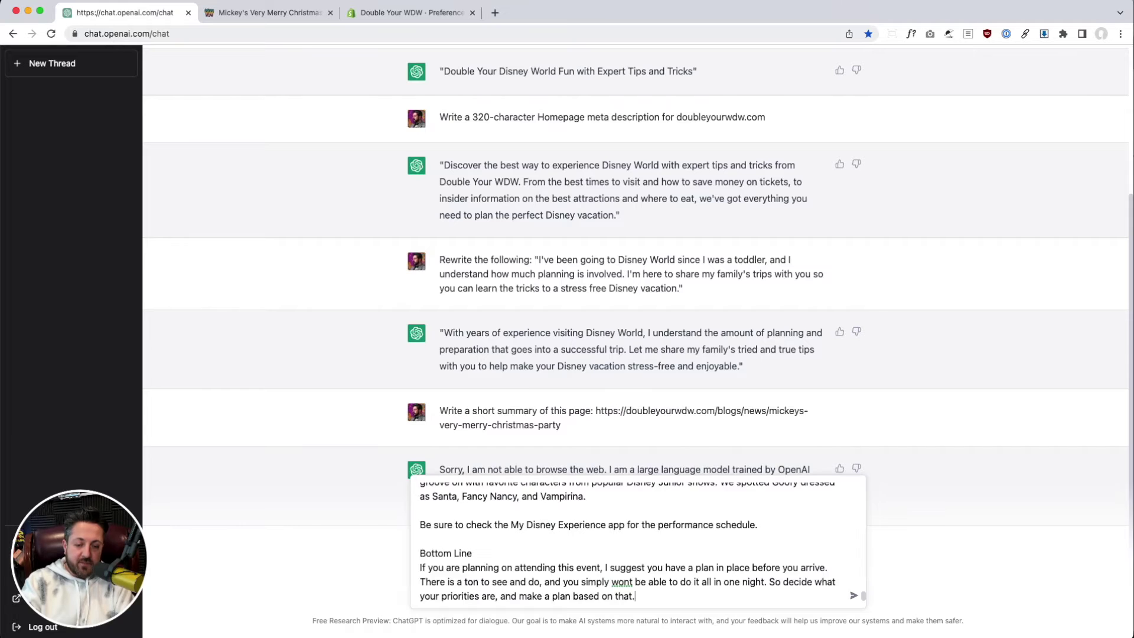
{"action": "key", "text": "Return"}
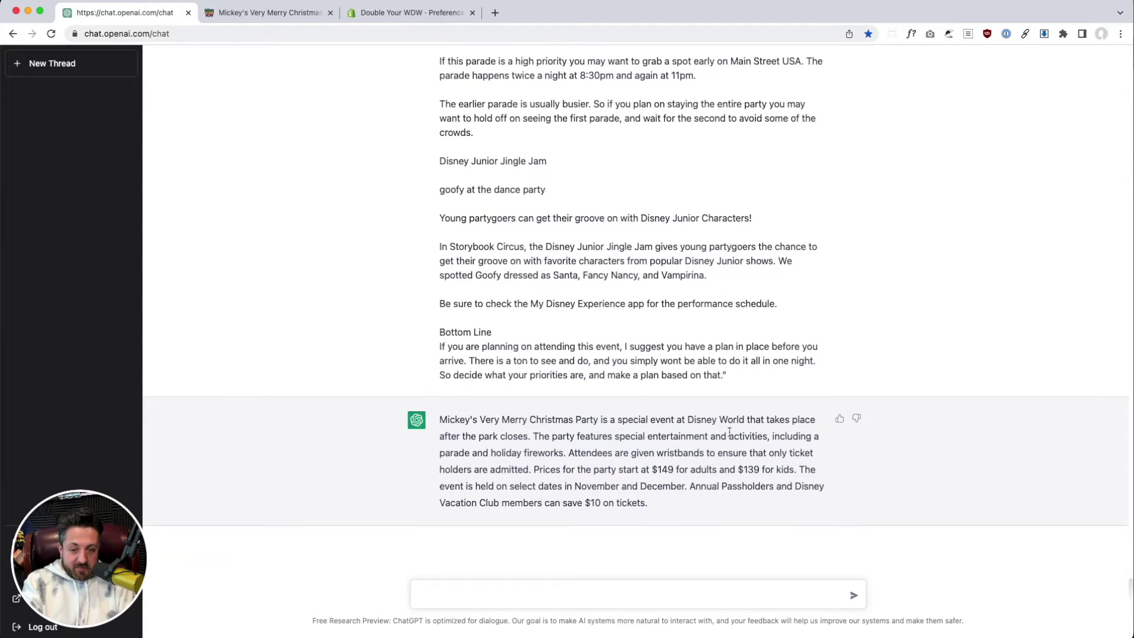
{"action": "triple_click", "coordinate": [621, 436]}
{"action": "left_click", "coordinate": [614, 370]}
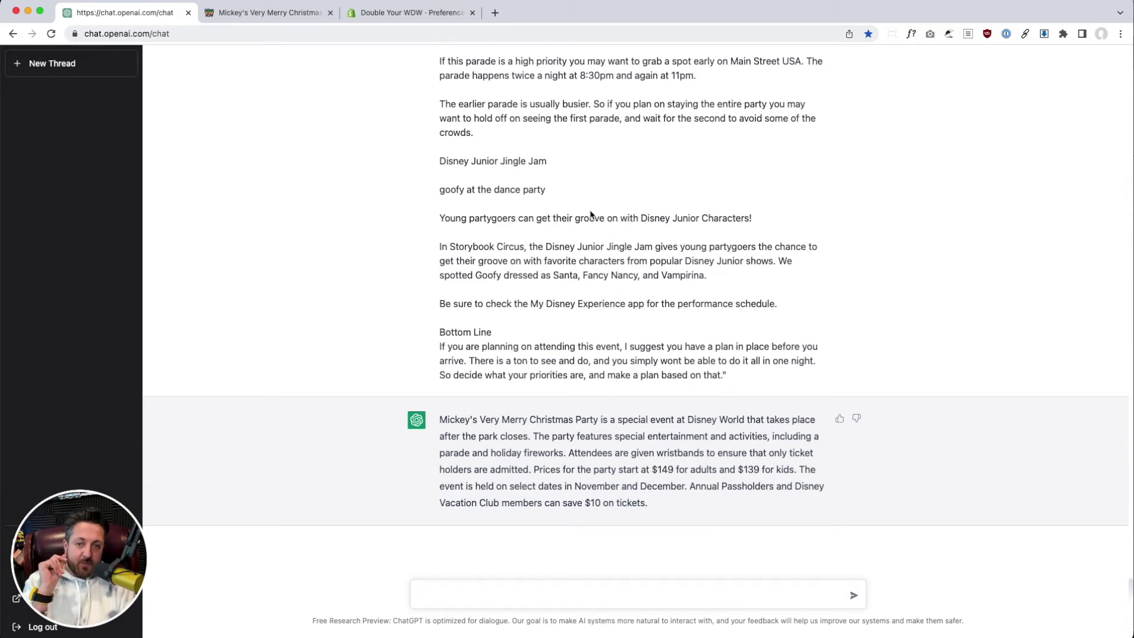
{"action": "key", "text": "super+t"}
On unofficialshopifypodcast.com, open the Picking the Perfect Shopify Theme transcript and select all of it.
{"action": "type", "text": "unof"}
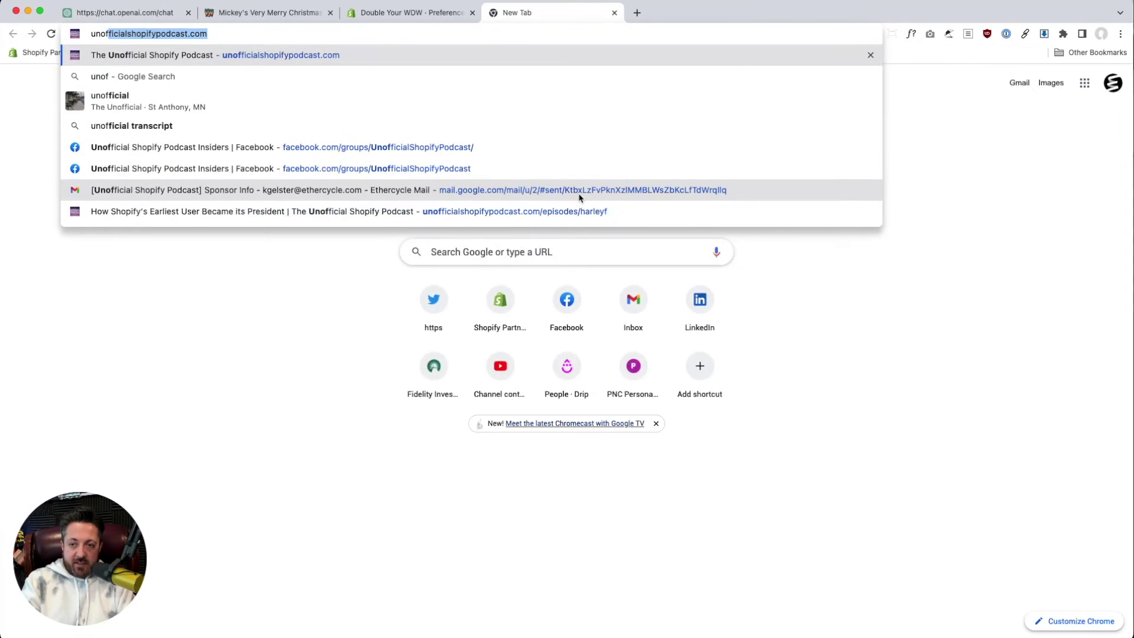
{"action": "key", "text": "Return"}
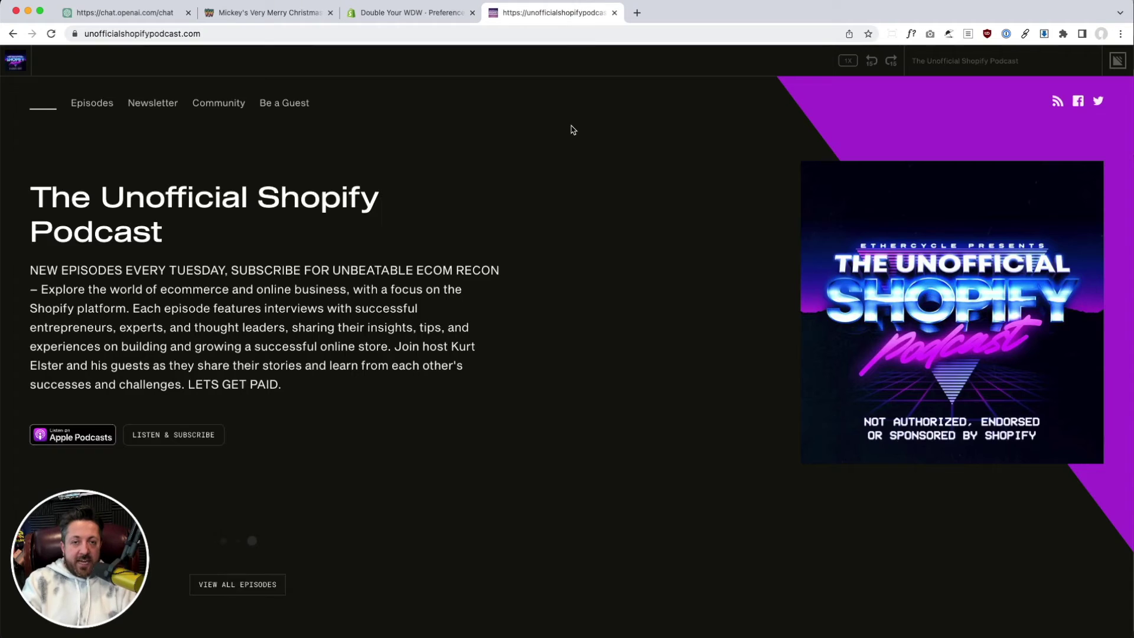
{"action": "scroll", "coordinate": [236, 272], "scroll_direction": "down", "scroll_amount": 5}
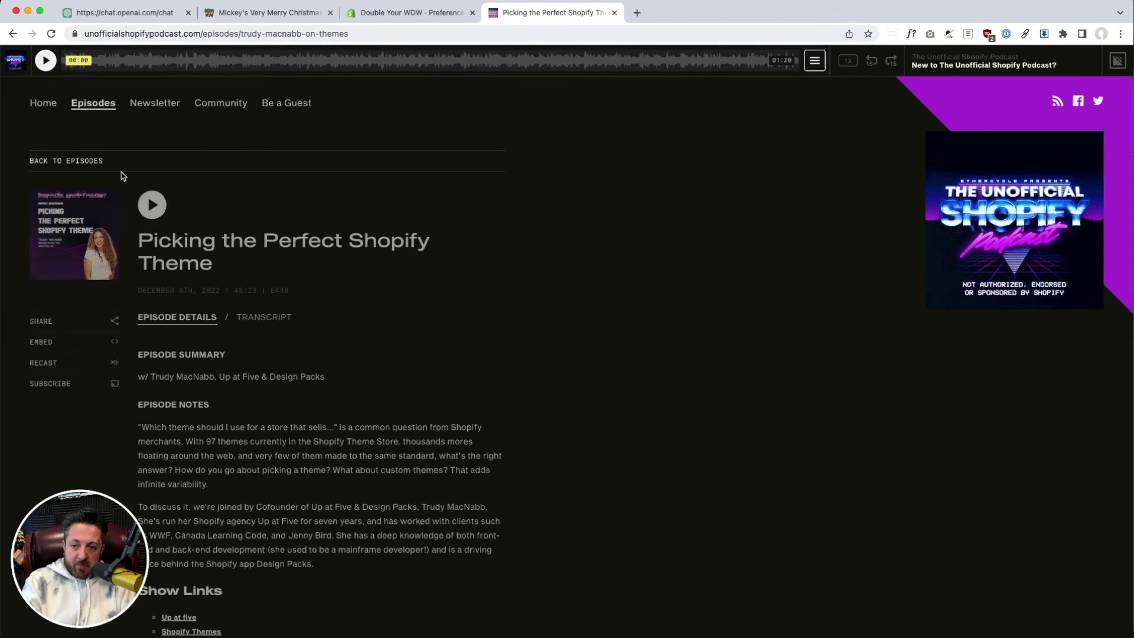
{"action": "left_click", "coordinate": [273, 319]}
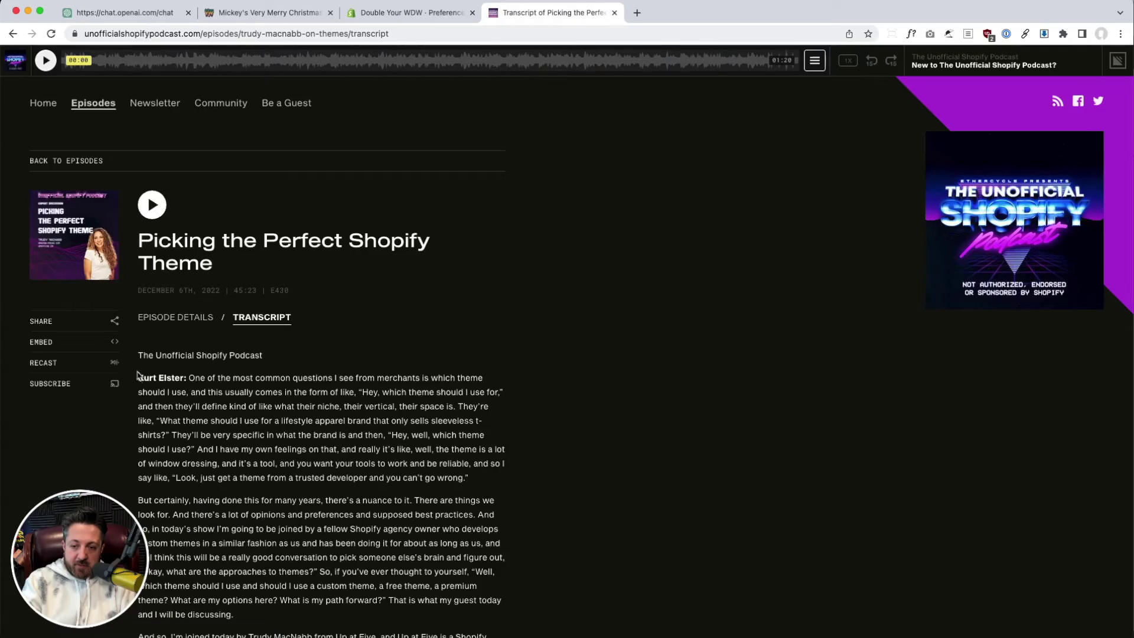
{"action": "scroll", "coordinate": [203, 424], "scroll_direction": "down", "scroll_amount": 20}
{"action": "scroll", "coordinate": [203, 424], "scroll_direction": "down", "scroll_amount": 20}
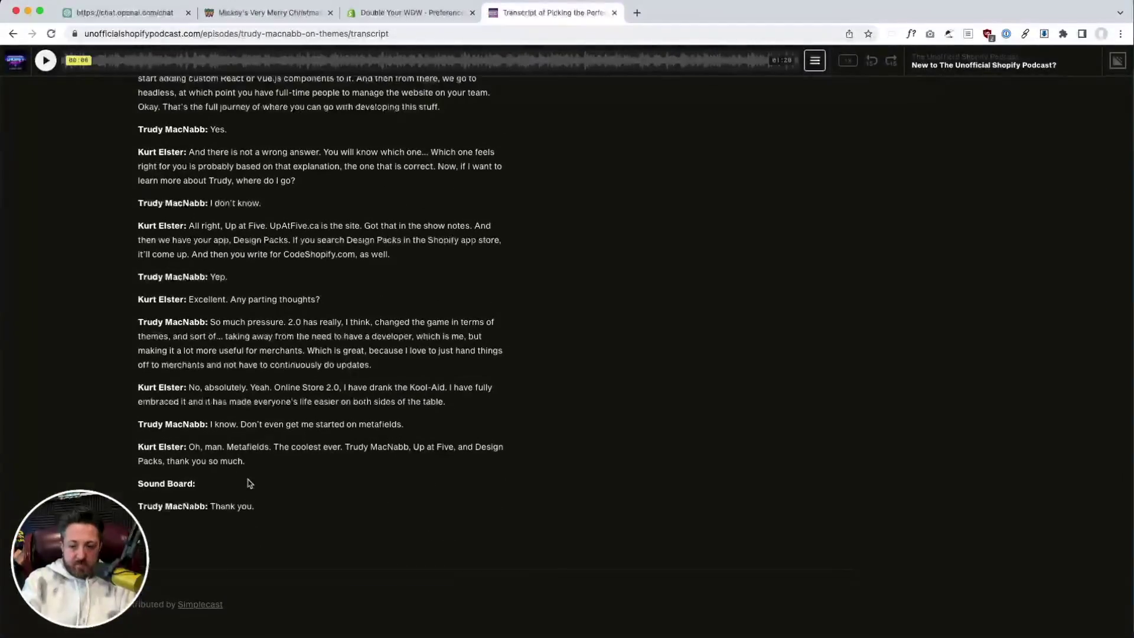
{"action": "key", "text": "super+a"}
Rearrange the browser tabs and close the Christmas party article tab.
{"action": "left_click", "coordinate": [395, 13]}
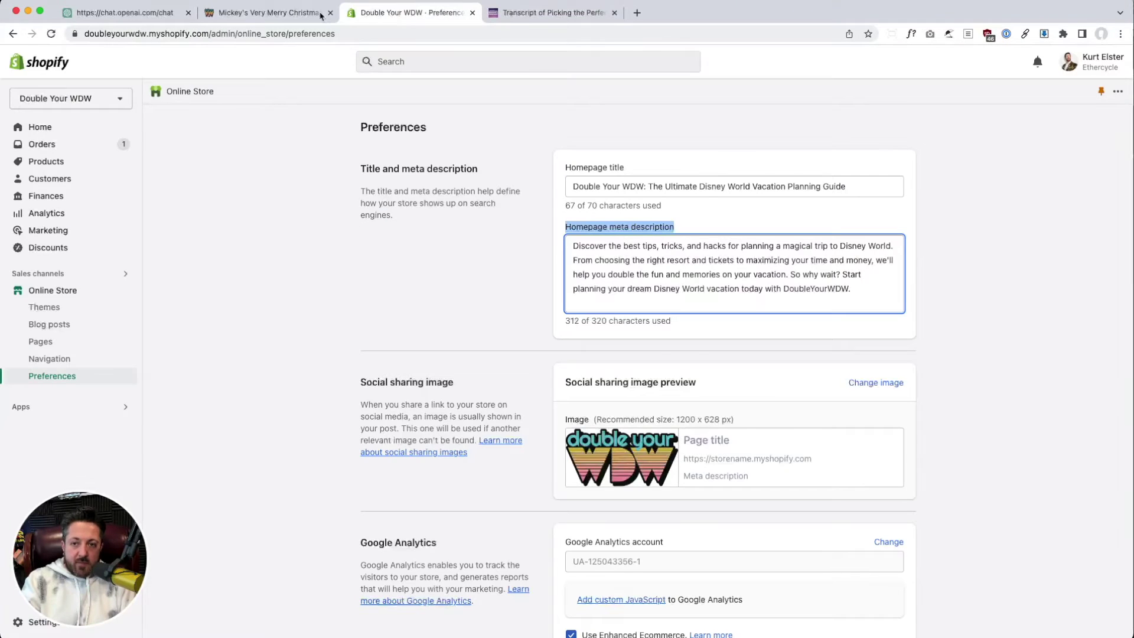
{"action": "left_click", "coordinate": [245, 13]}
{"action": "left_click_drag", "start_coordinate": [245, 13], "coordinate": [169, 13]}
{"action": "left_click", "coordinate": [249, 15]}
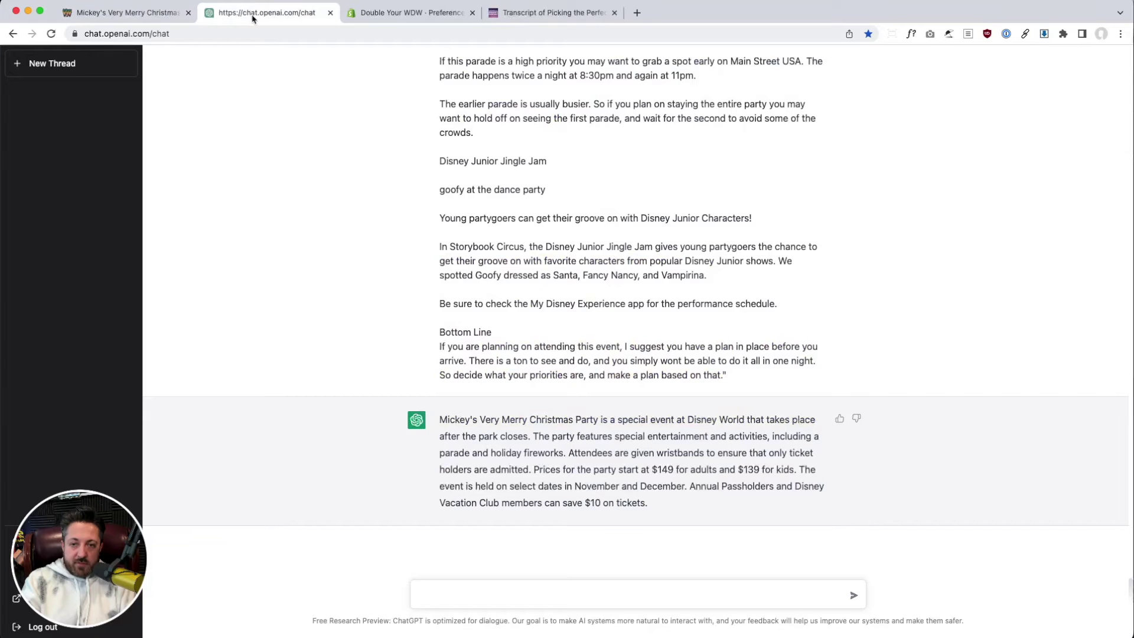
{"action": "left_click", "coordinate": [189, 13]}
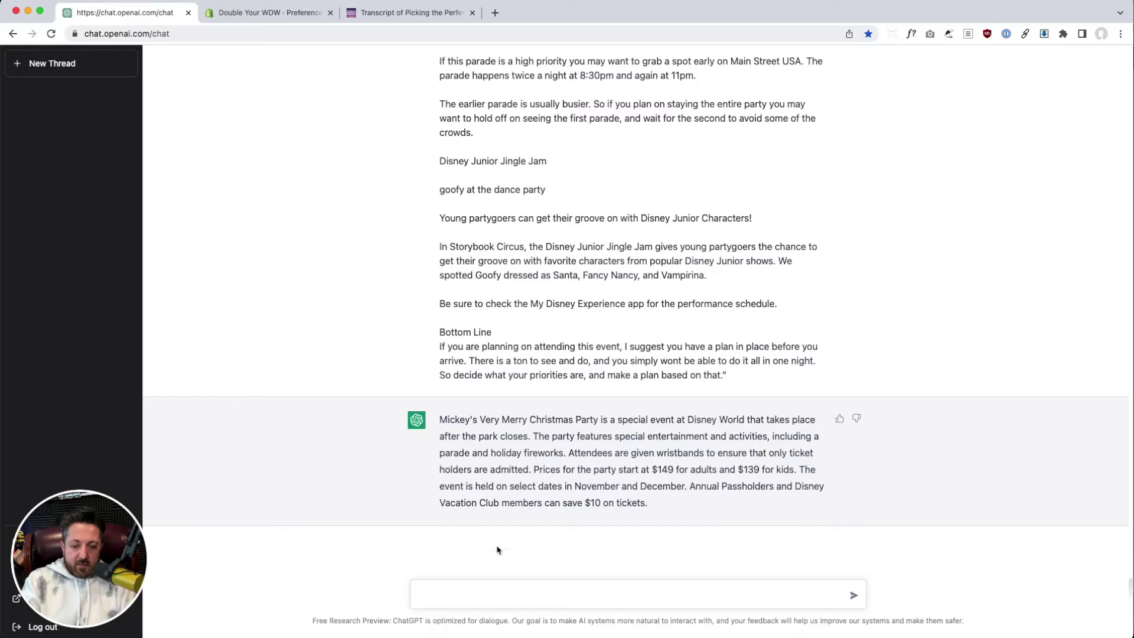
Request a podcast episode summary of the pasted Shopify theme interview transcript.
{"action": "left_click", "coordinate": [473, 601]}
{"action": "type", "text": "Wr"}
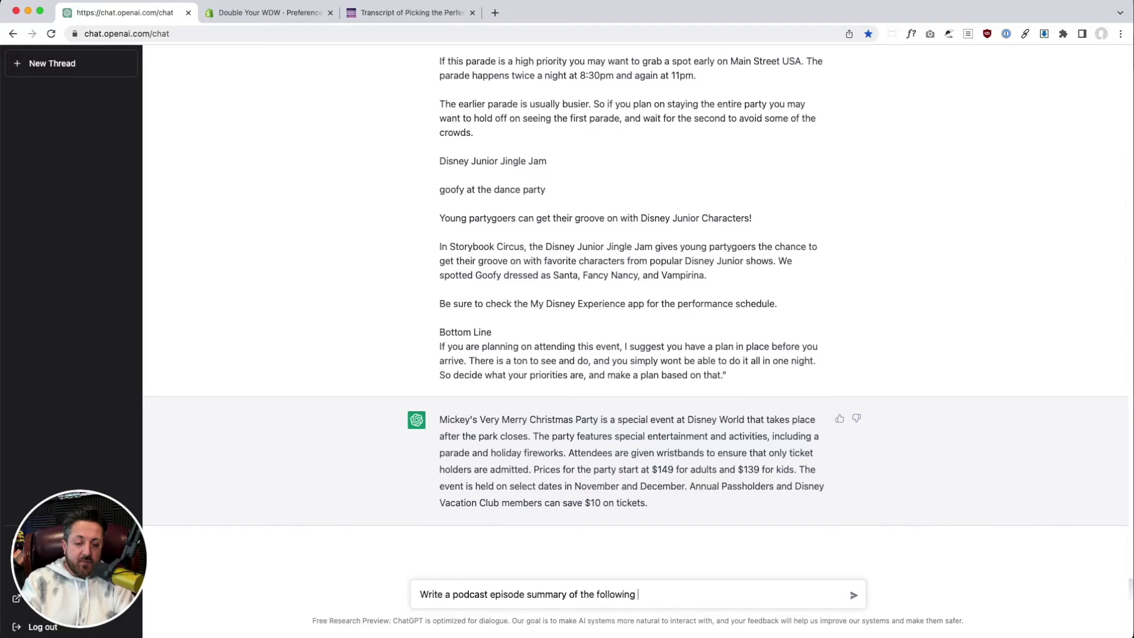
{"action": "key", "text": "BackSpace"}
{"action": "key", "text": "BackSpace"}
{"action": "key", "text": "BackSpace"}
{"action": "key", "text": "BackSpace"}
{"action": "key", "text": "BackSpace"}
{"action": "key", "text": "BackSpace"}
{"action": "key", "text": "BackSpace"}
{"action": "key", "text": "BackSpace"}
{"action": "key", "text": "BackSpace"}
{"action": "key", "text": "BackSpace"}
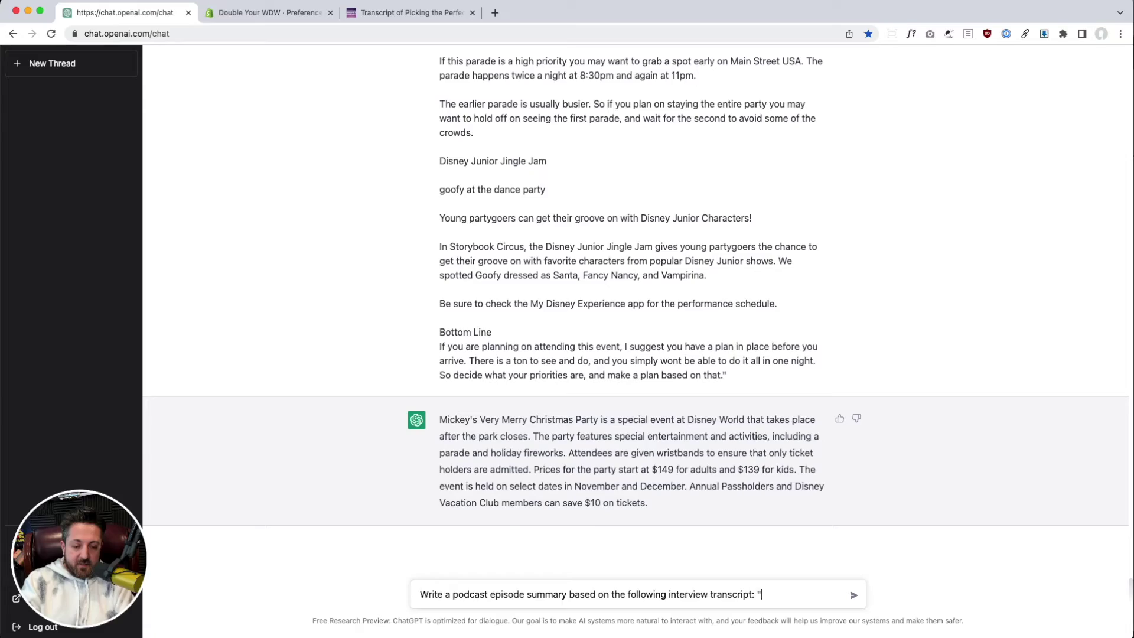
{"action": "key", "text": "super+v"}
{"action": "key", "text": "Return"}
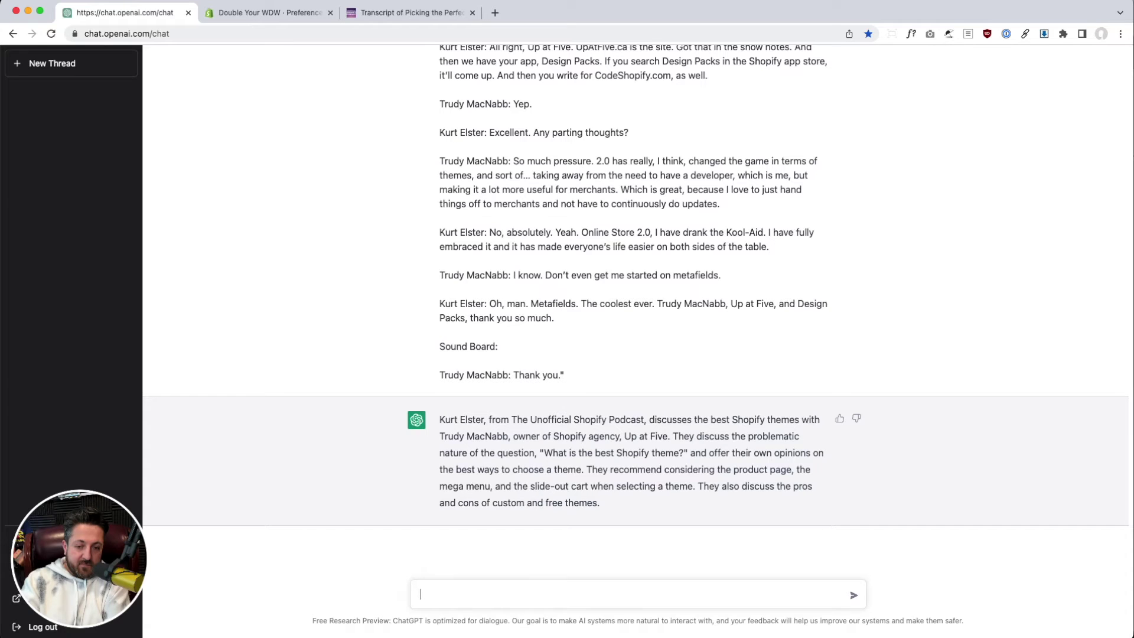
{"action": "triple_click", "coordinate": [509, 467]}
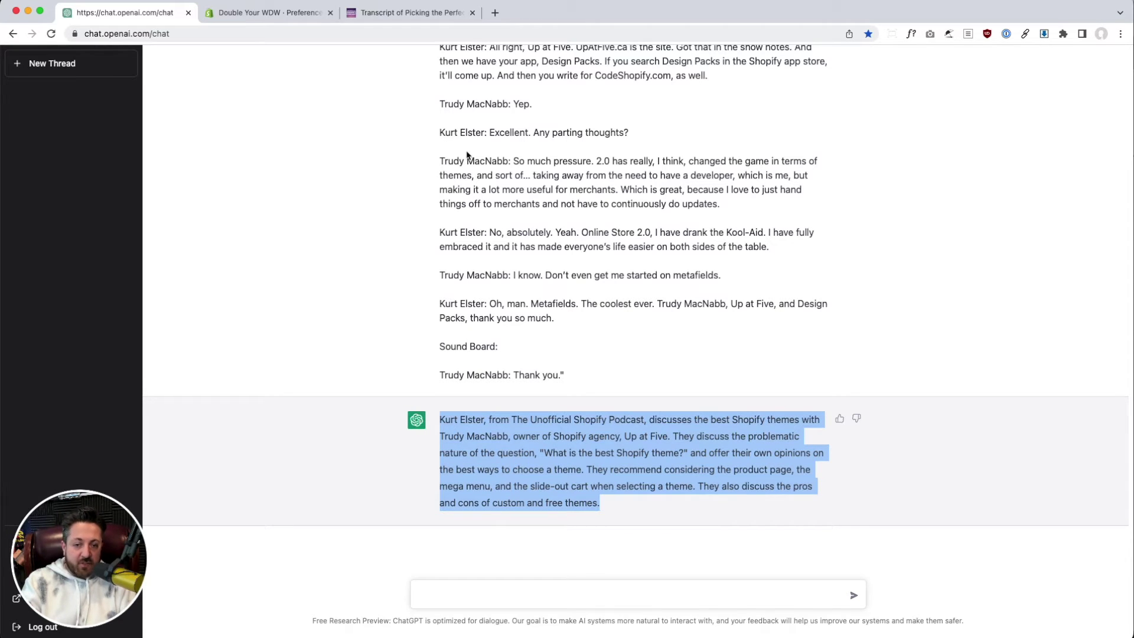
{"action": "left_click", "coordinate": [289, 12]}
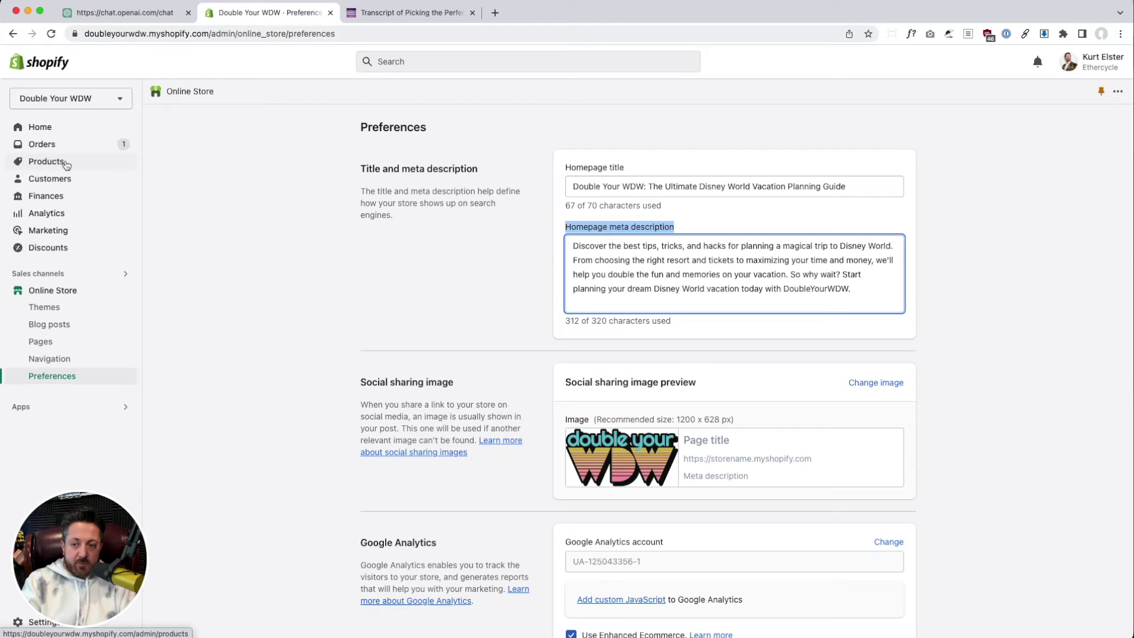
On doubleyourwdw.com, open the Free Disney World Printable Itinerary product and select its description.
{"action": "key", "text": "super+t"}
{"action": "type", "text": "double"}
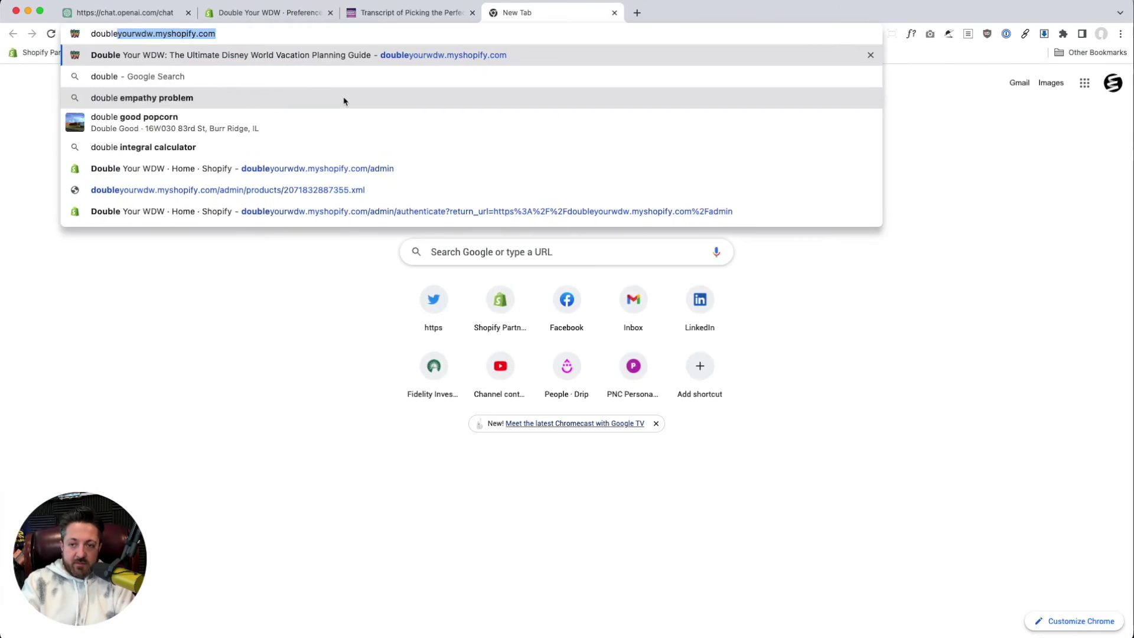
{"action": "key", "text": "Return"}
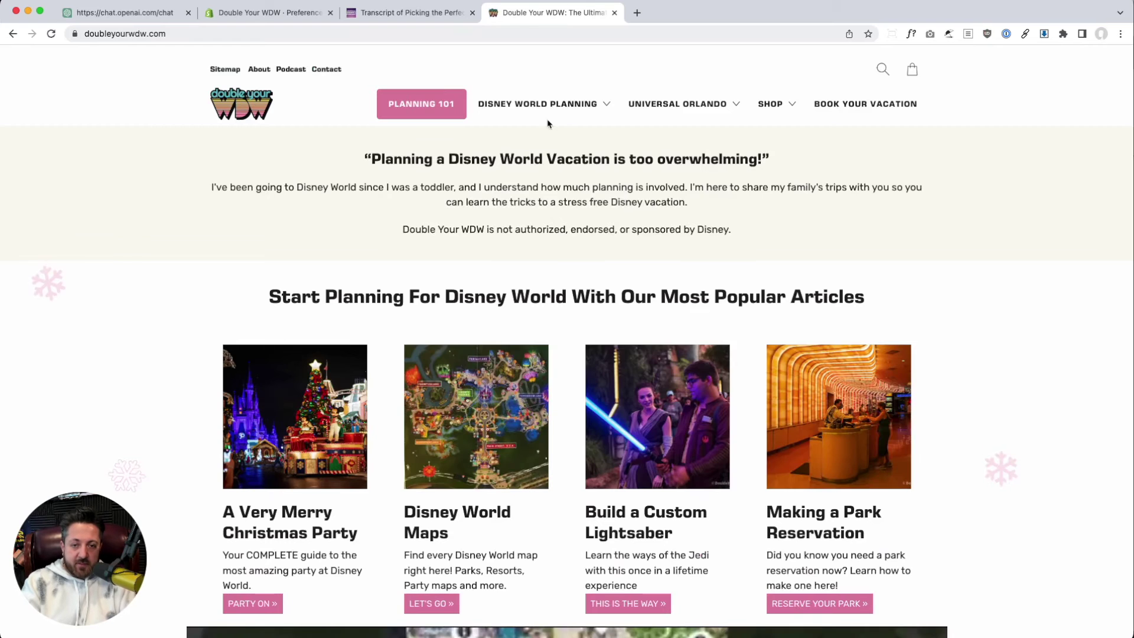
{"action": "mouse_move", "coordinate": [779, 105]}
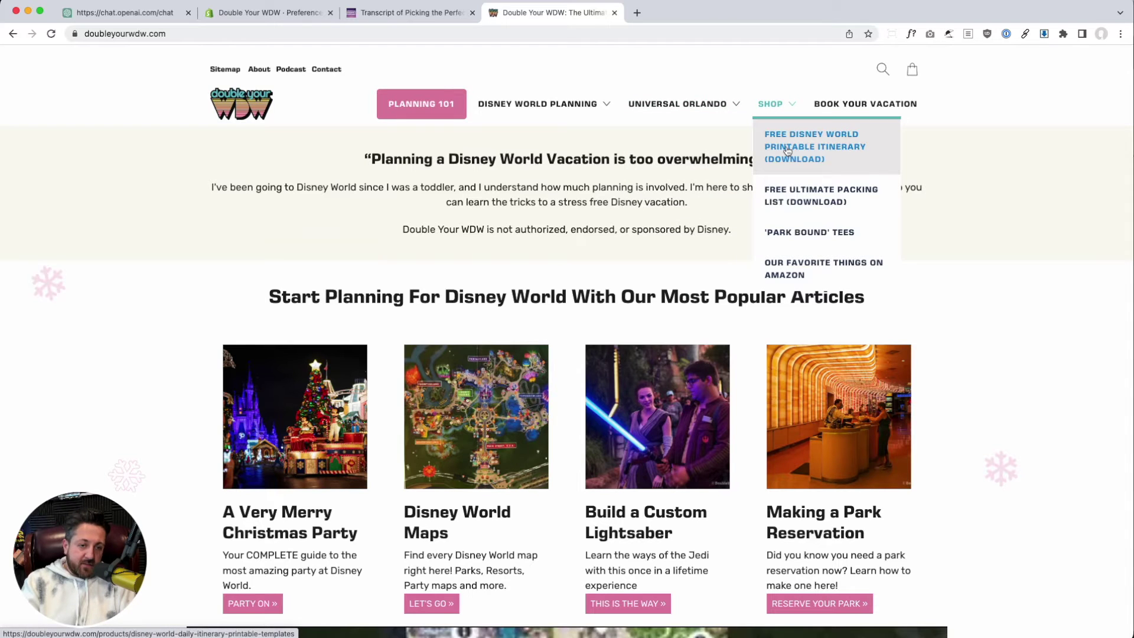
{"action": "left_click", "coordinate": [788, 151]}
{"action": "scroll", "coordinate": [532, 378], "scroll_direction": "down", "scroll_amount": 3}
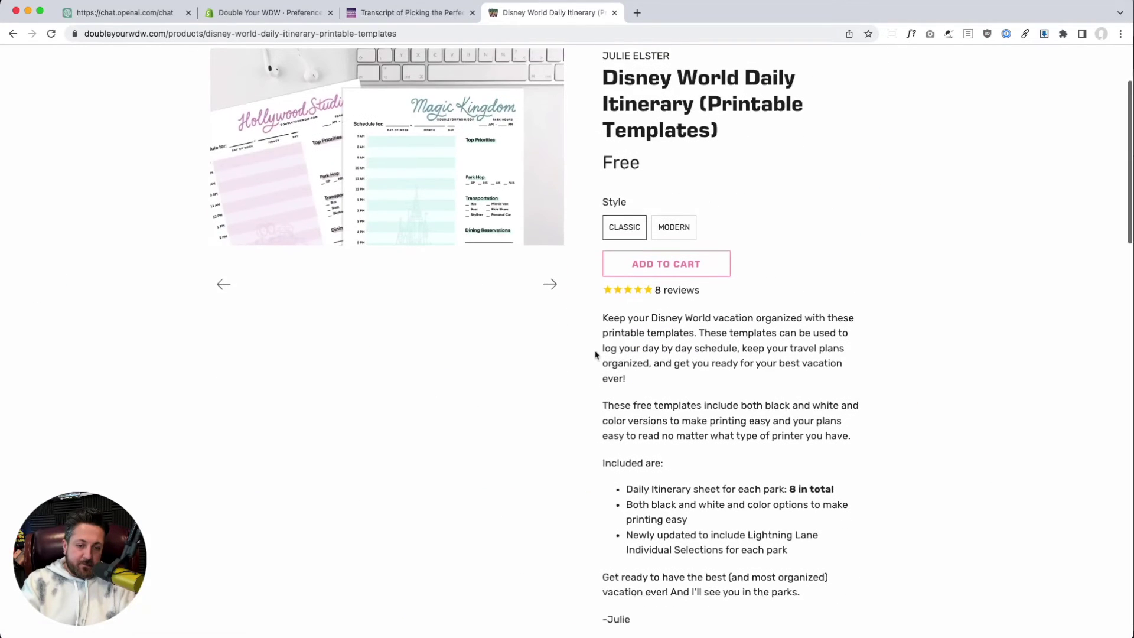
{"action": "scroll", "coordinate": [645, 403], "scroll_direction": "down", "scroll_amount": 2}
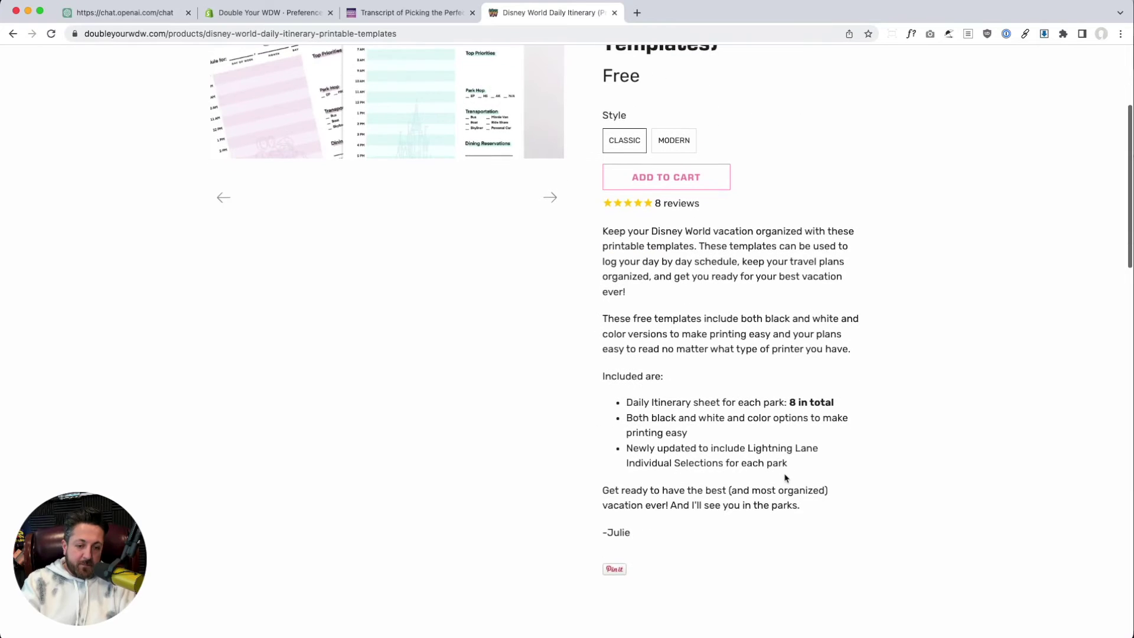
{"action": "left_click_drag", "start_coordinate": [797, 499], "coordinate": [603, 230]}
{"action": "key", "text": "super+c"}
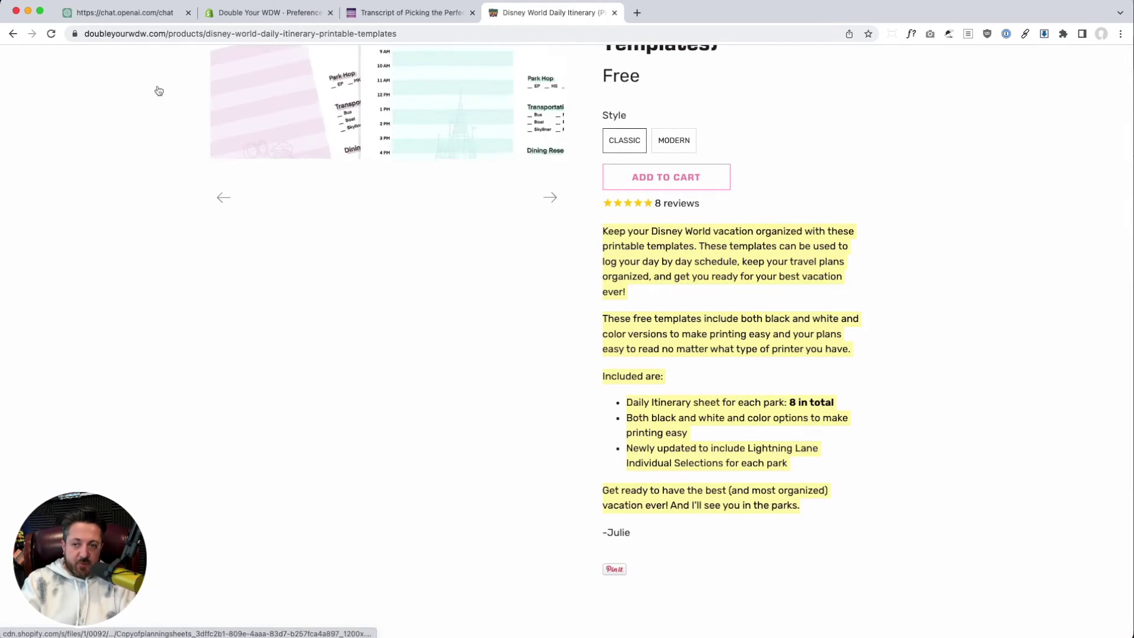
{"action": "left_click", "coordinate": [112, 12]}
Send 'Rewrite the following product description:' with the pasted Disney World itinerary description.
{"action": "left_click", "coordinate": [473, 602]}
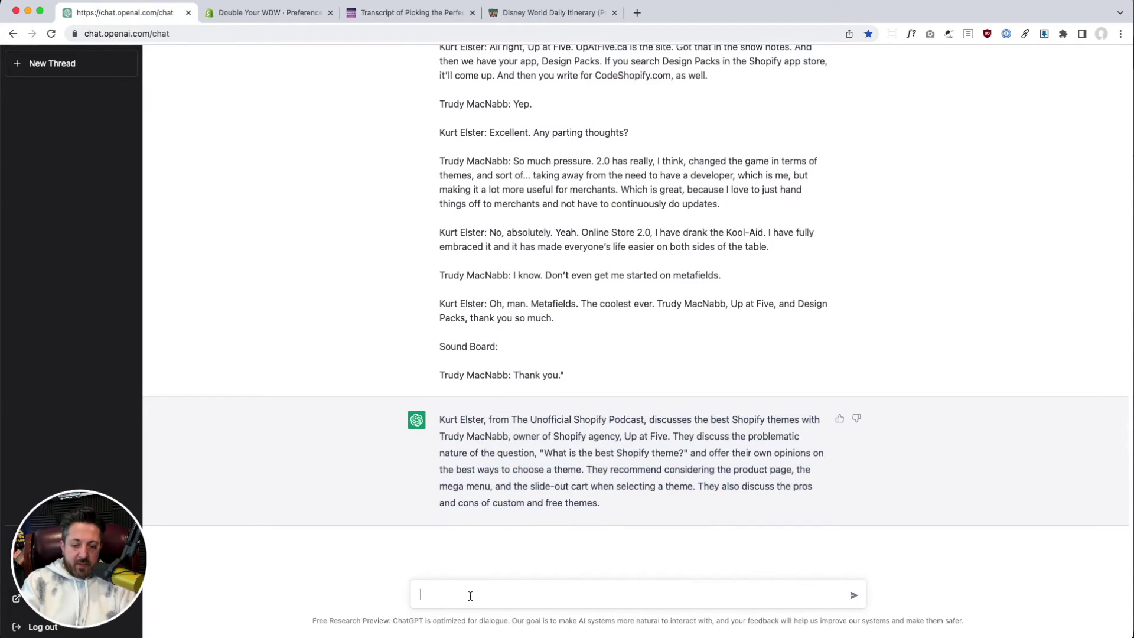
{"action": "type", "text": "Rewrite th"}
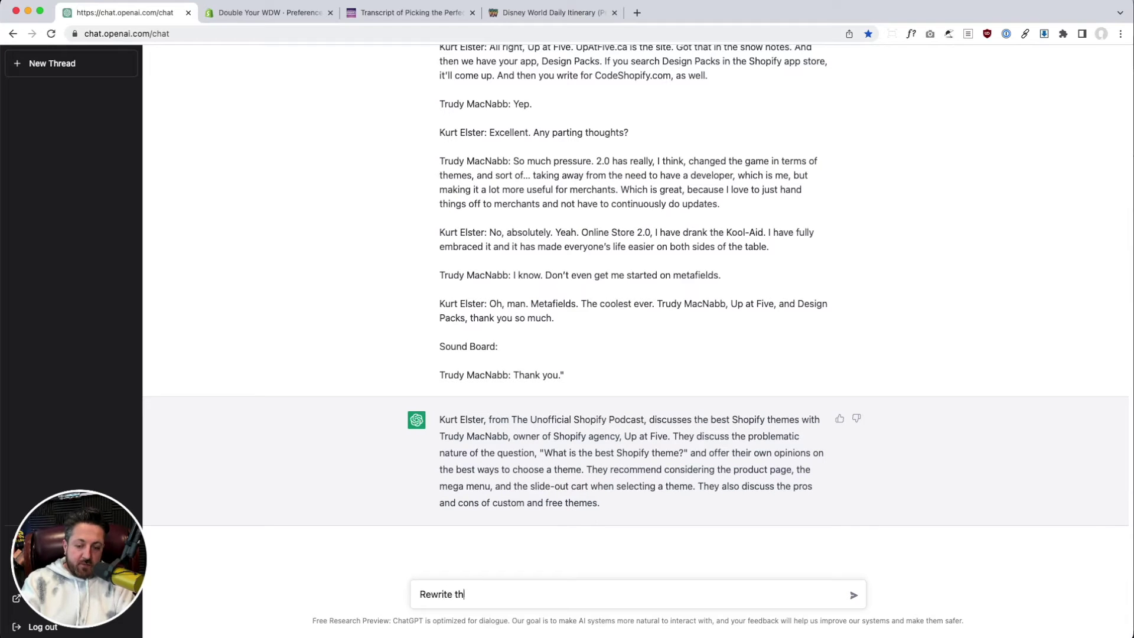
{"action": "type", "text": "e following products"}
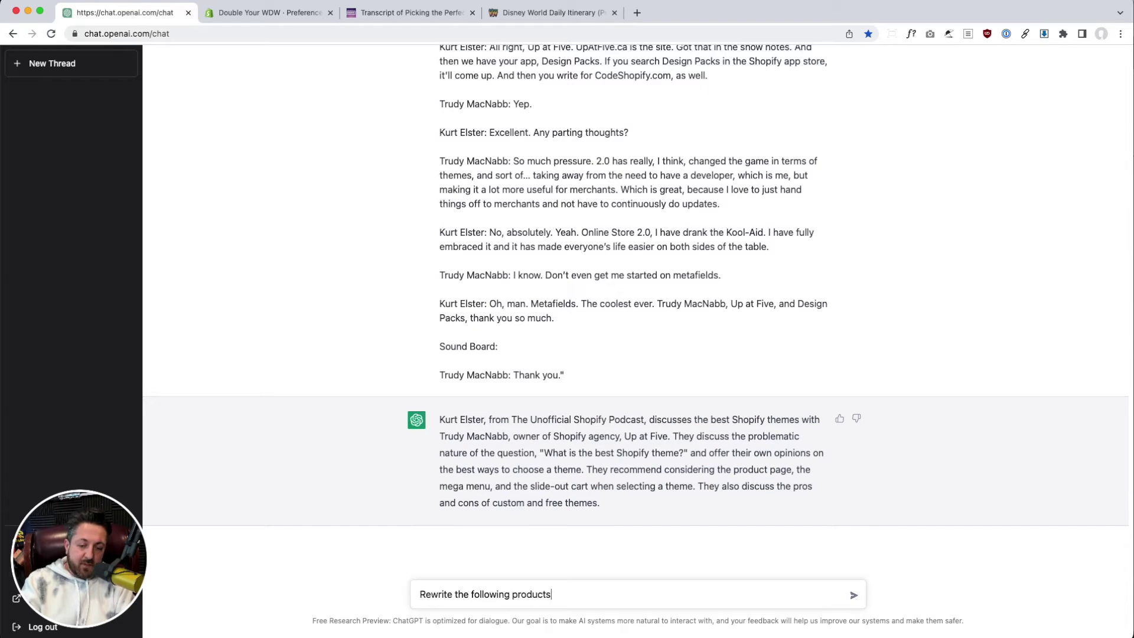
{"action": "key", "text": "BackSpace"}
{"action": "type", "text": " desc"}
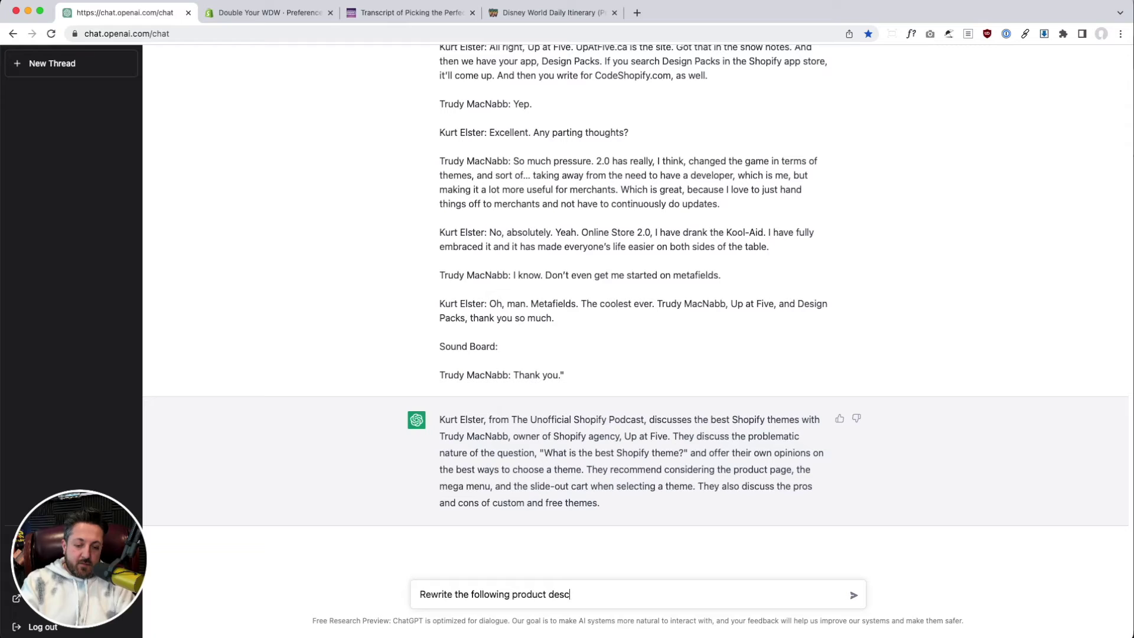
{"action": "type", "text": "ription:"}
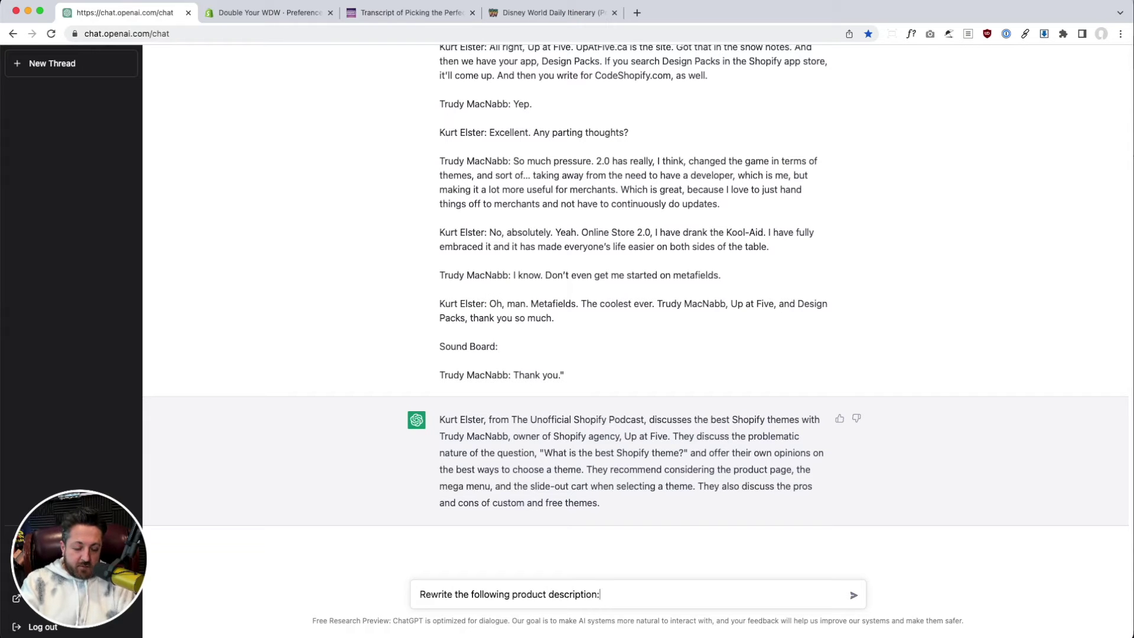
{"action": "key", "text": "super+v"}
{"action": "key", "text": "Return"}
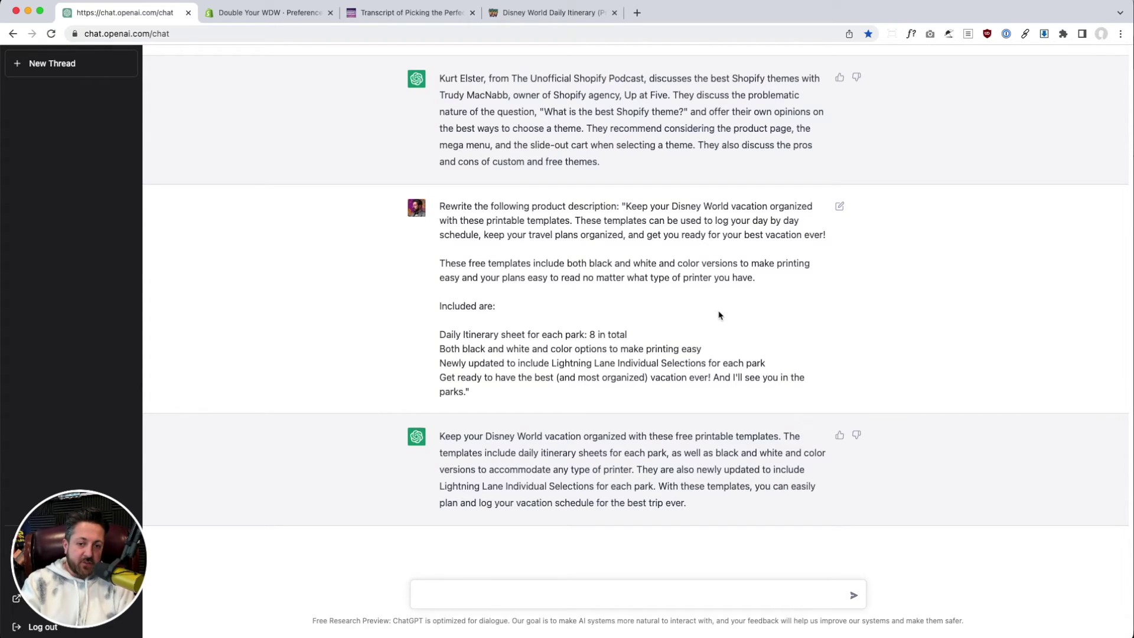
Request a Billy Mays-style rewrite of the quoted itinerary product description.
{"action": "type", "text": "Rewrote"}
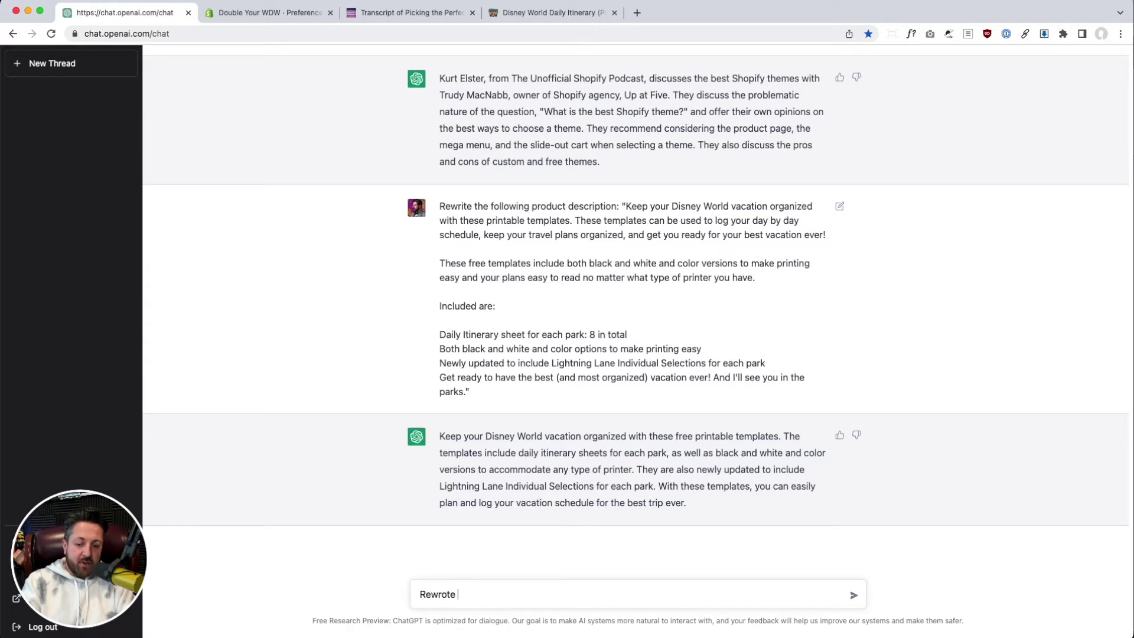
{"action": "key", "text": "BackSpace"}
{"action": "key", "text": "BackSpace"}
{"action": "key", "text": "BackSpace"}
{"action": "key", "text": "BackSpace"}
{"action": "type", "text": "ite the follo"}
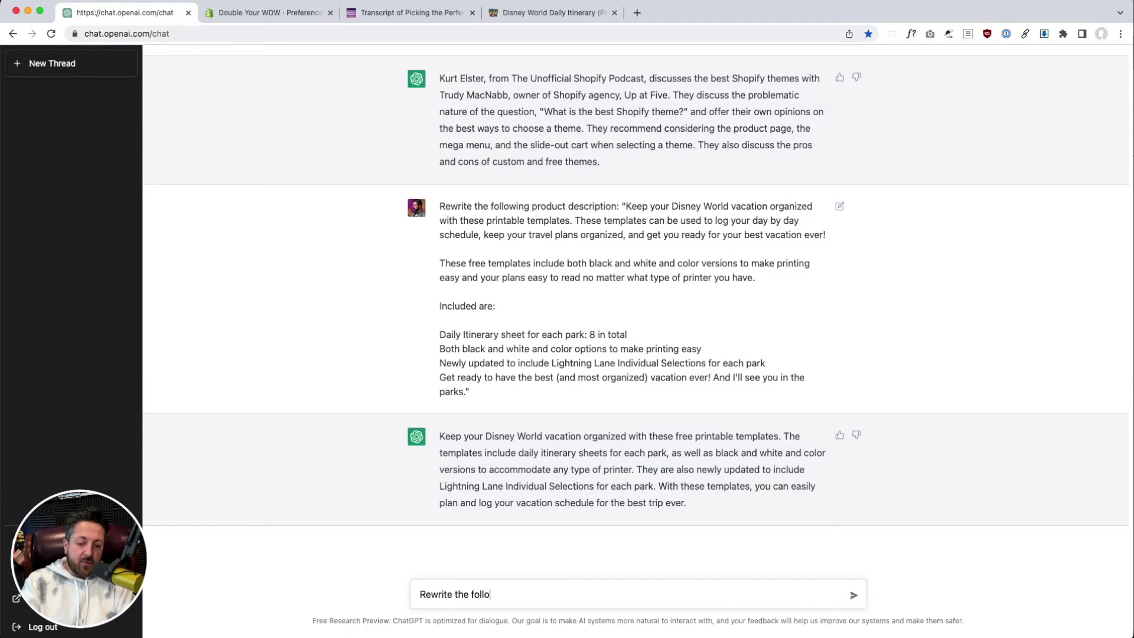
{"action": "type", "text": "wing product descrip"}
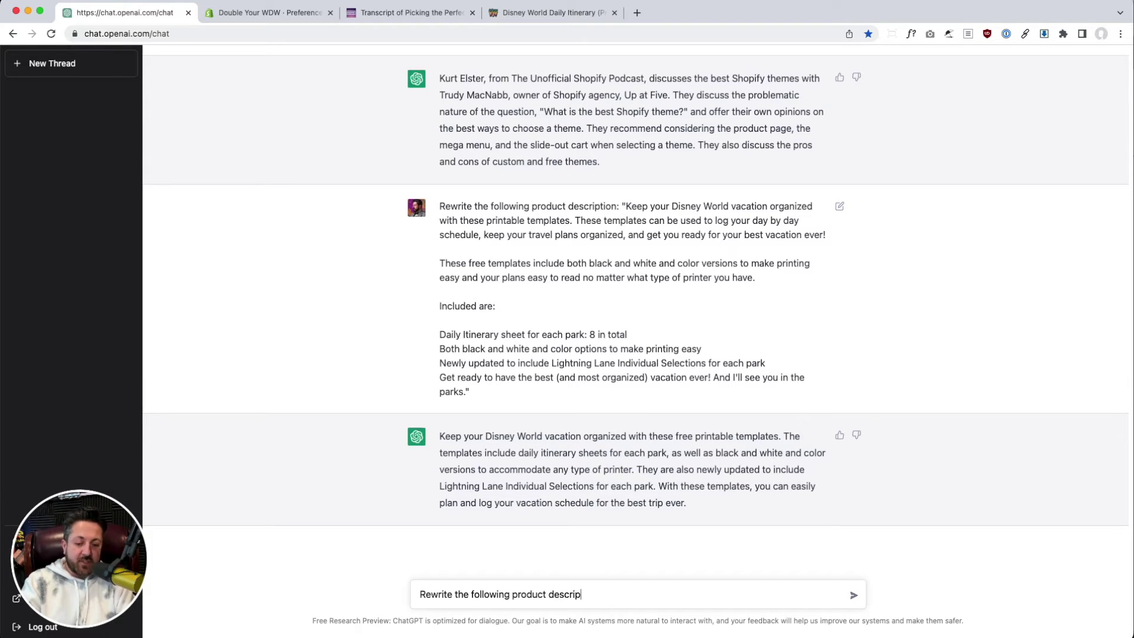
{"action": "type", "text": "tion in the style of B"}
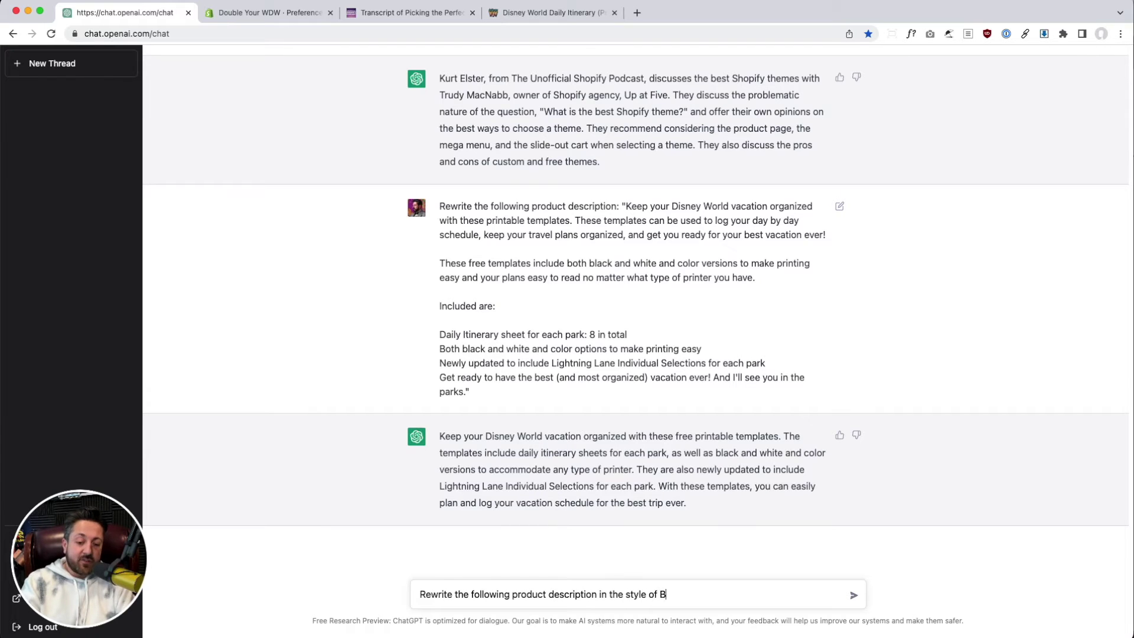
{"action": "type", "text": "illy Mays: \""}
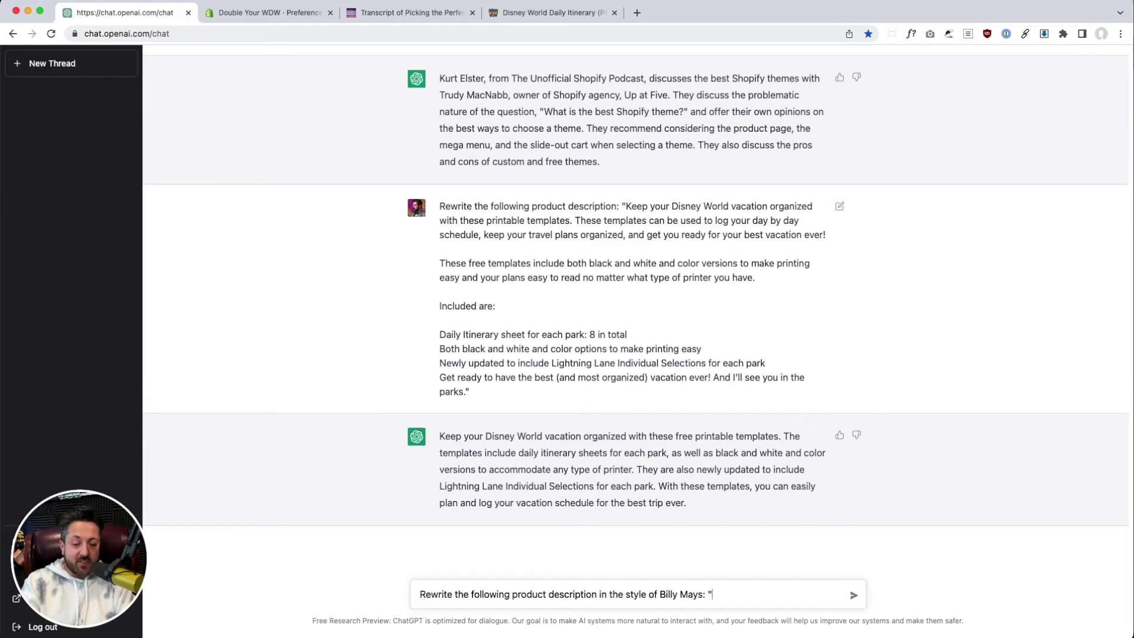
{"action": "key", "text": "super+v"}
{"action": "type", "text": "\""}
{"action": "key", "text": "Return"}
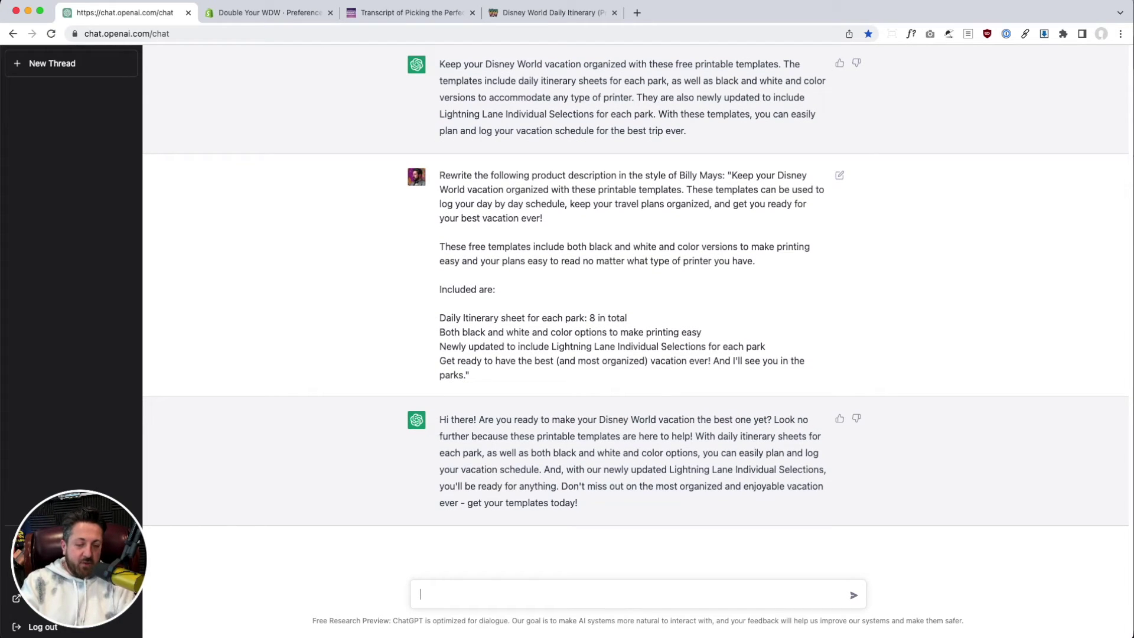
Send a prompt for a 30-second "as seen on tv" style commercial for doubleyourwdw.com.
{"action": "type", "text": "Write a 30 seco"}
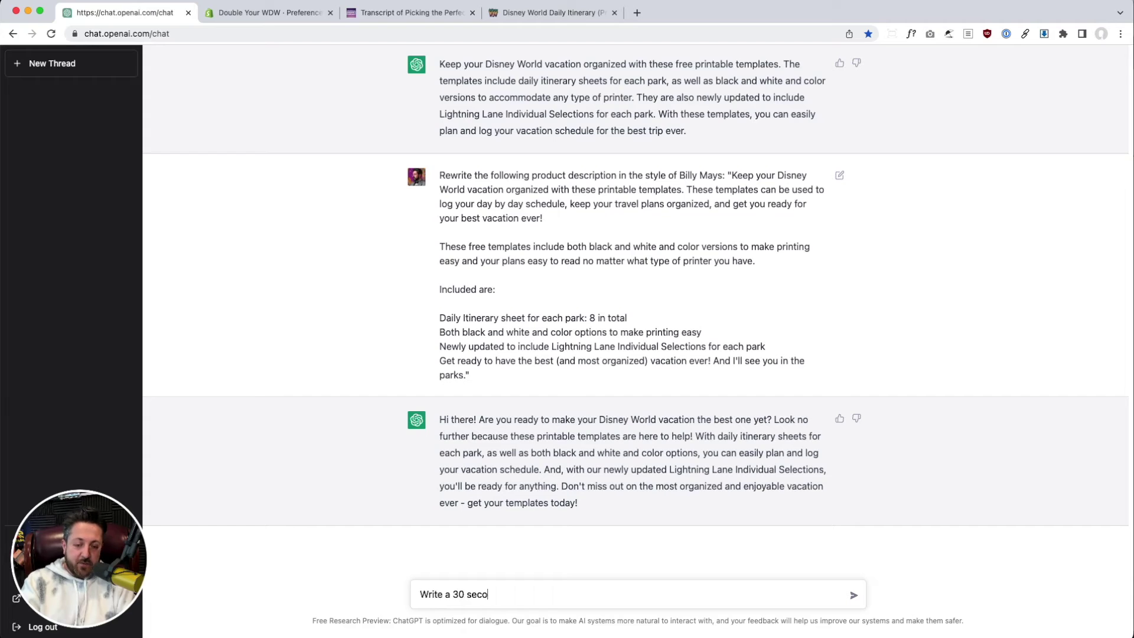
{"action": "type", "text": "nd commercial in t"}
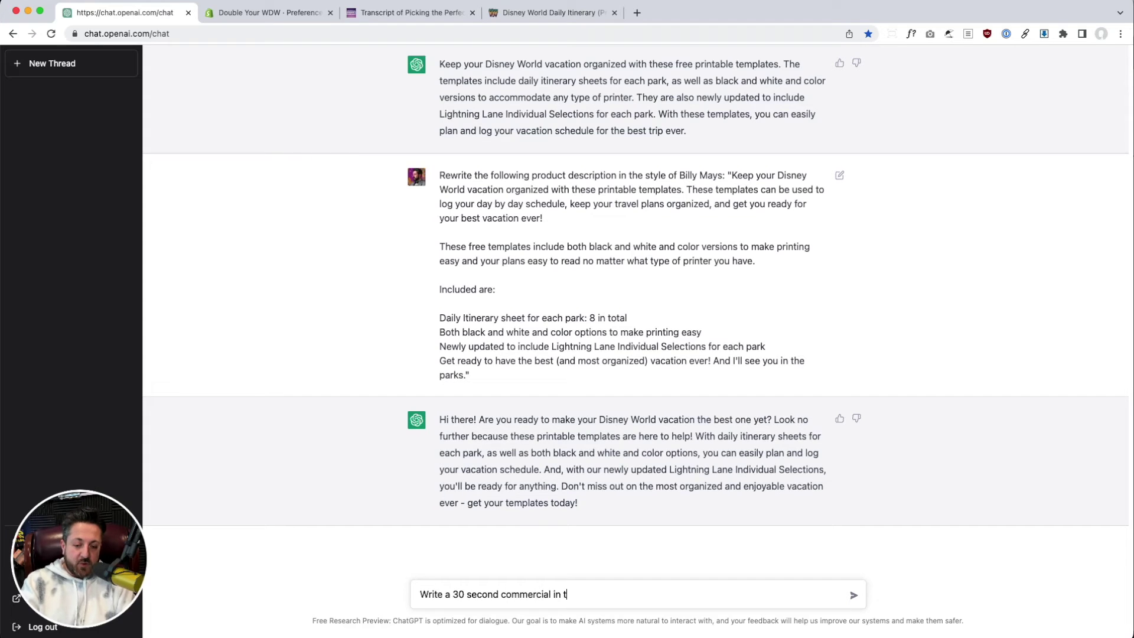
{"action": "type", "text": "he style of"}
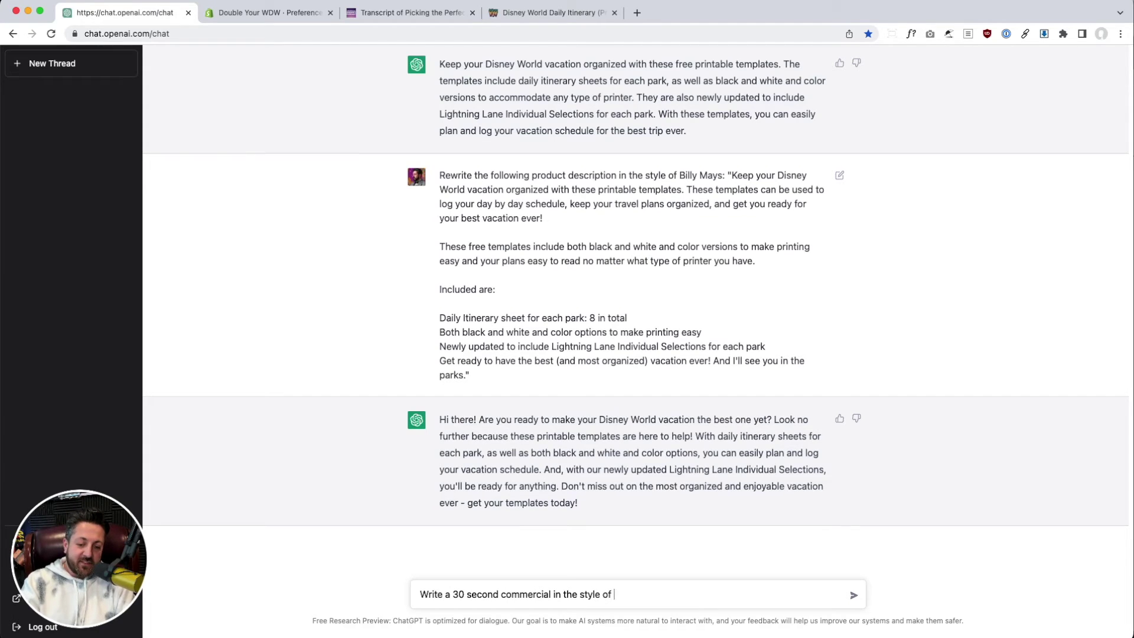
{"action": "key", "text": "BackSpace"}
{"action": "key", "text": "BackSpace"}
{"action": "key", "text": "BackSpace"}
{"action": "key", "text": "BackSpace"}
{"action": "key", "text": "BackSpace"}
{"action": "key", "text": "BackSpace"}
{"action": "key", "text": "BackSpace"}
{"action": "key", "text": "BackSpace"}
{"action": "key", "text": "BackSpace"}
{"action": "key", "text": "BackSpace"}
{"action": "key", "text": "BackSpace"}
{"action": "key", "text": "BackSpace"}
{"action": "key", "text": "BackSpace"}
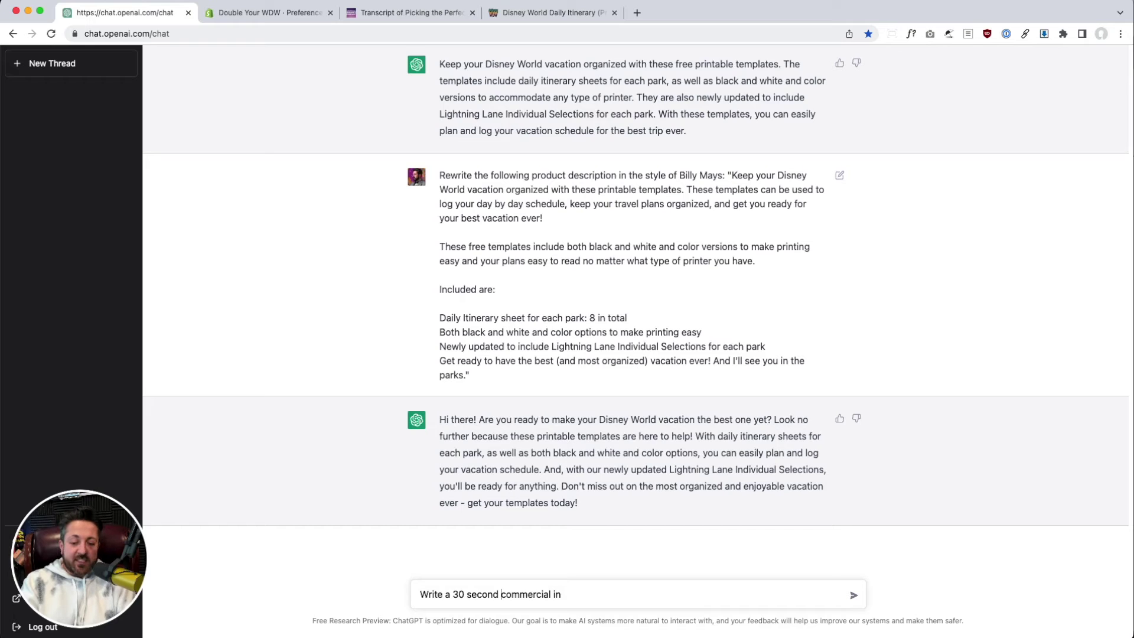
{"action": "type", "text": "\"as seen on tv\" sty"}
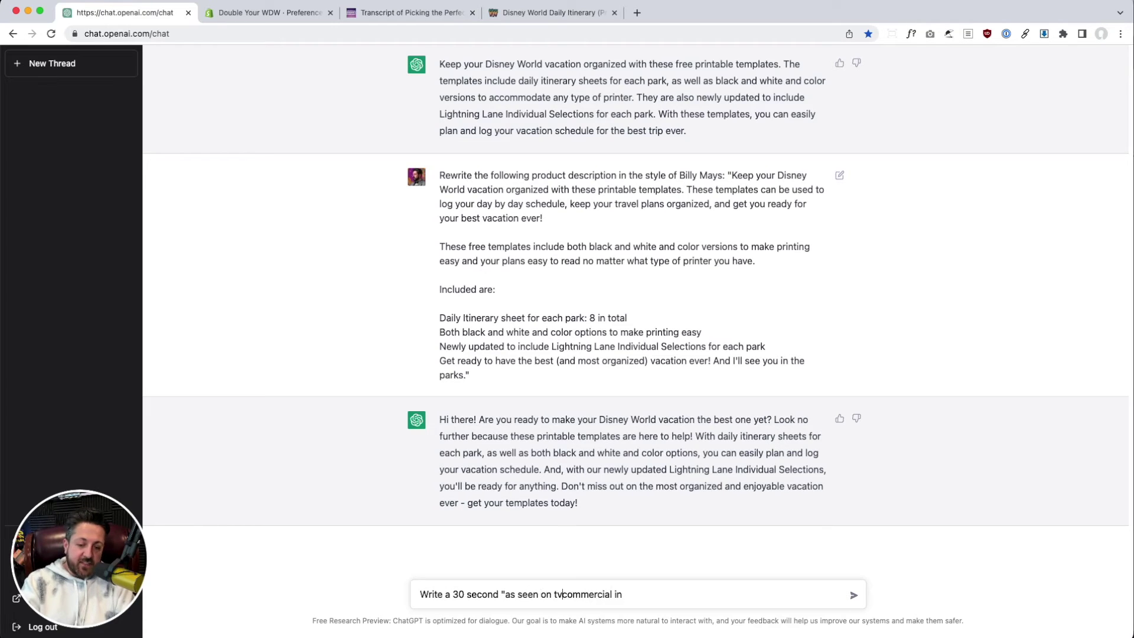
{"action": "type", "text": "le "}
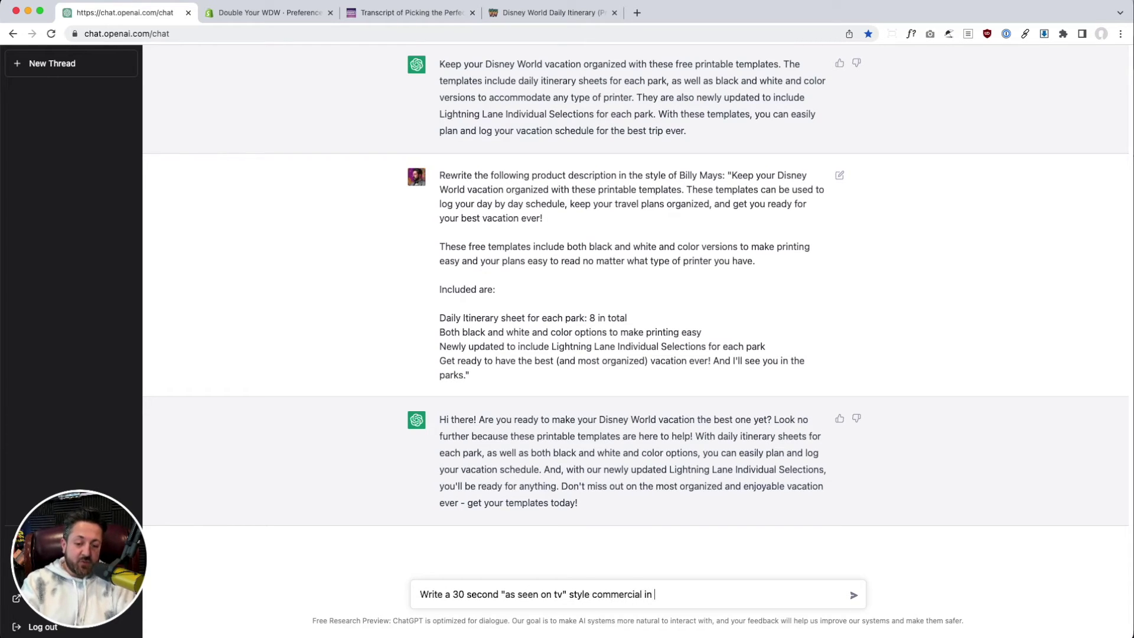
{"action": "type", "text": "for double"}
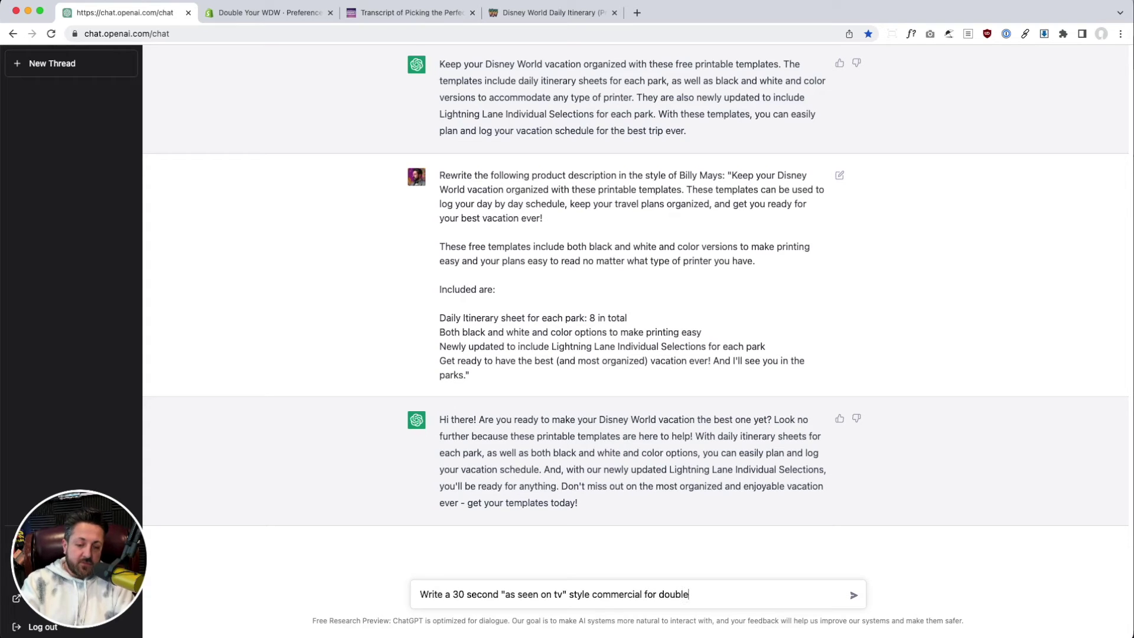
{"action": "type", "text": "yourwcw.com"}
{"action": "key", "text": "Return"}
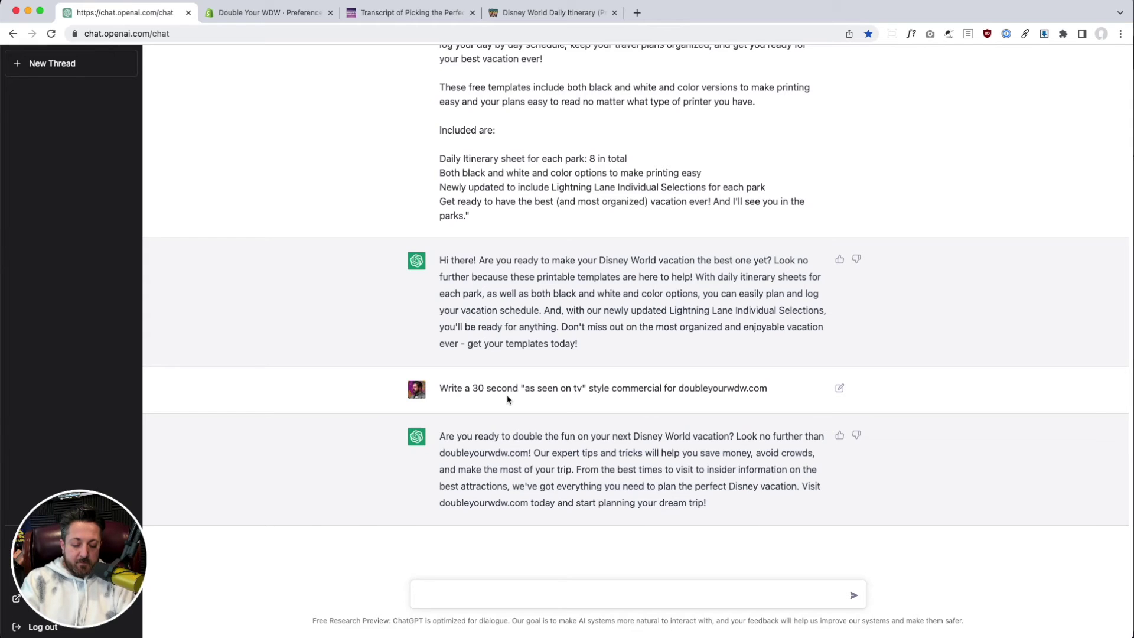
Send the prompt 'Write a sales email for adamspolishes.com'.
{"action": "type", "text": "Write "}
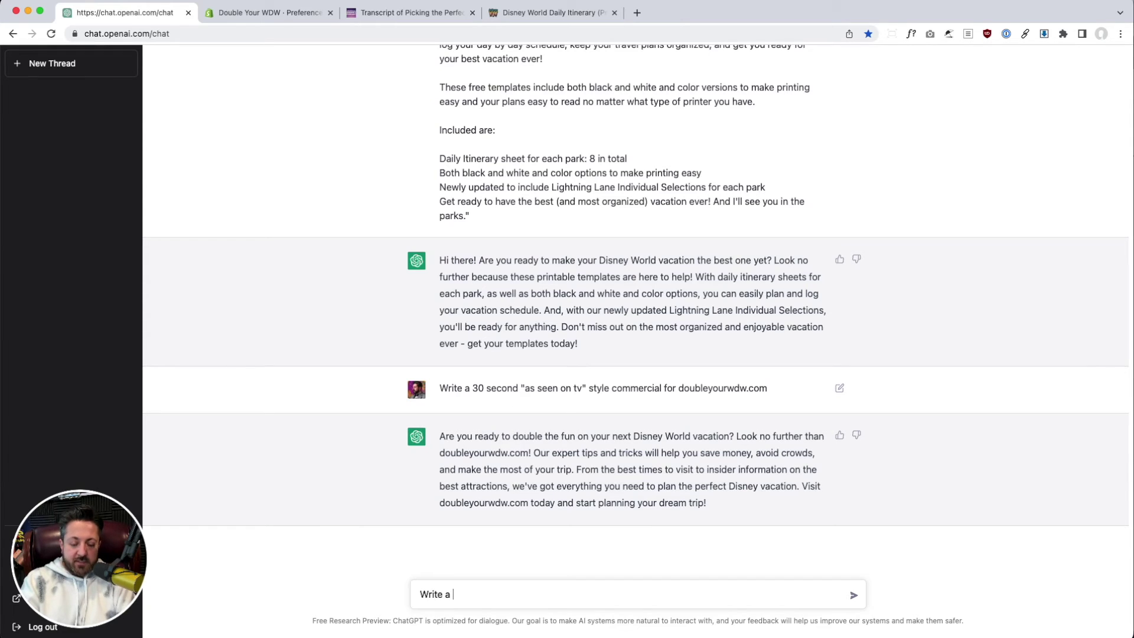
{"action": "type", "text": "a sales"}
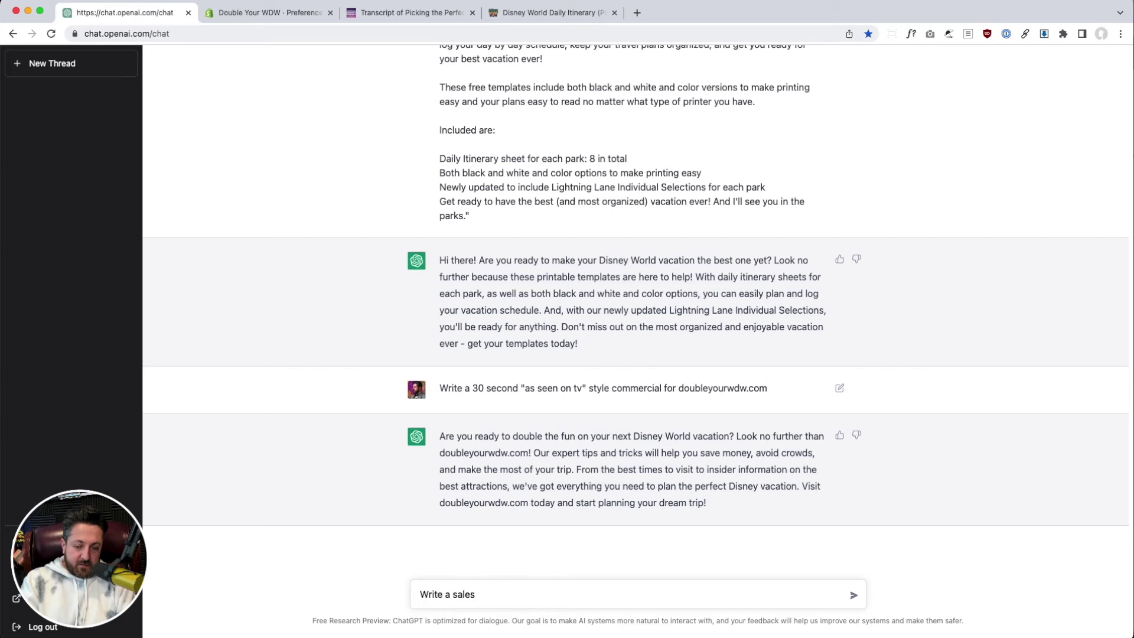
{"action": "key", "text": "BackSpace"}
{"action": "key", "text": "BackSpace"}
{"action": "key", "text": "BackSpace"}
{"action": "key", "text": "BackSpace"}
{"action": "key", "text": "BackSpace"}
{"action": "key", "text": "BackSpace"}
{"action": "type", "text": "sales ls"}
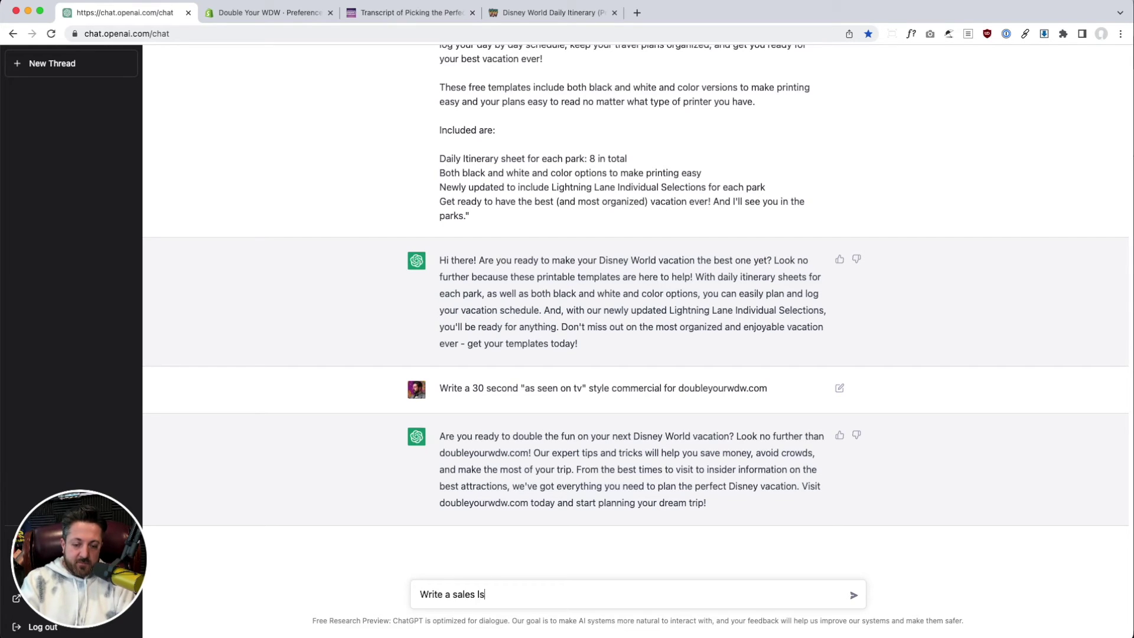
{"action": "type", "text": "tt"}
{"action": "key", "text": "BackSpace"}
{"action": "key", "text": "BackSpace"}
{"action": "key", "text": "BackSpace"}
{"action": "type", "text": "etter"}
{"action": "key", "text": "alt+BackSpace"}
{"action": "type", "text": "email for"}
{"action": "type", "text": " Add"}
{"action": "key", "text": "BackSpace"}
{"action": "key", "text": "BackSpace"}
{"action": "type", "text": "adamspolishes"}
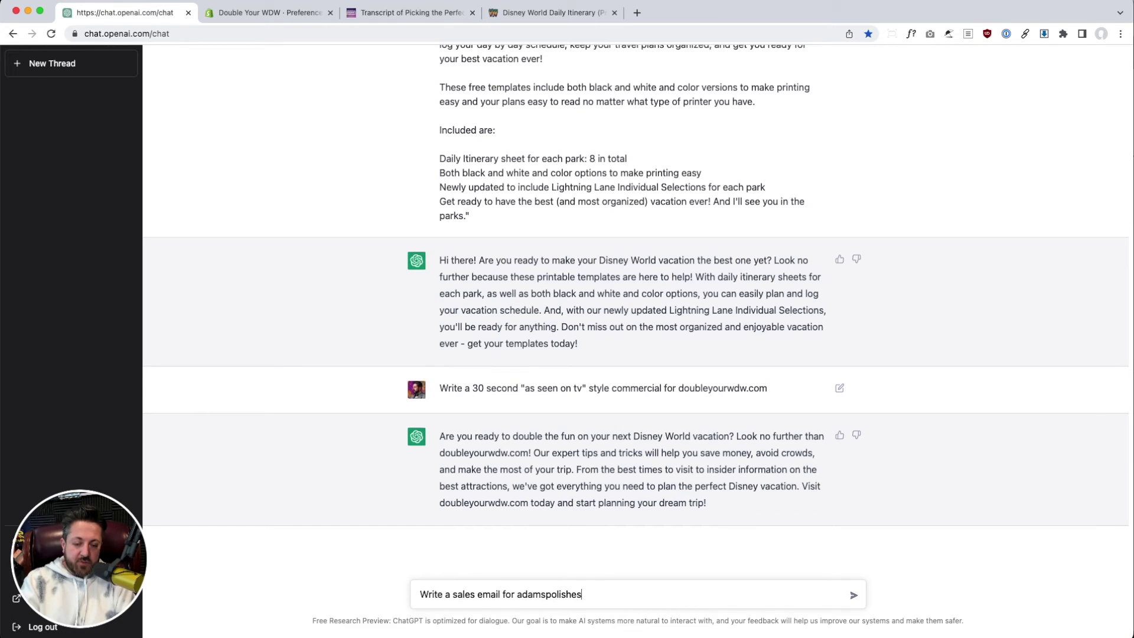
{"action": "type", "text": ".com"}
{"action": "key", "text": "Return"}
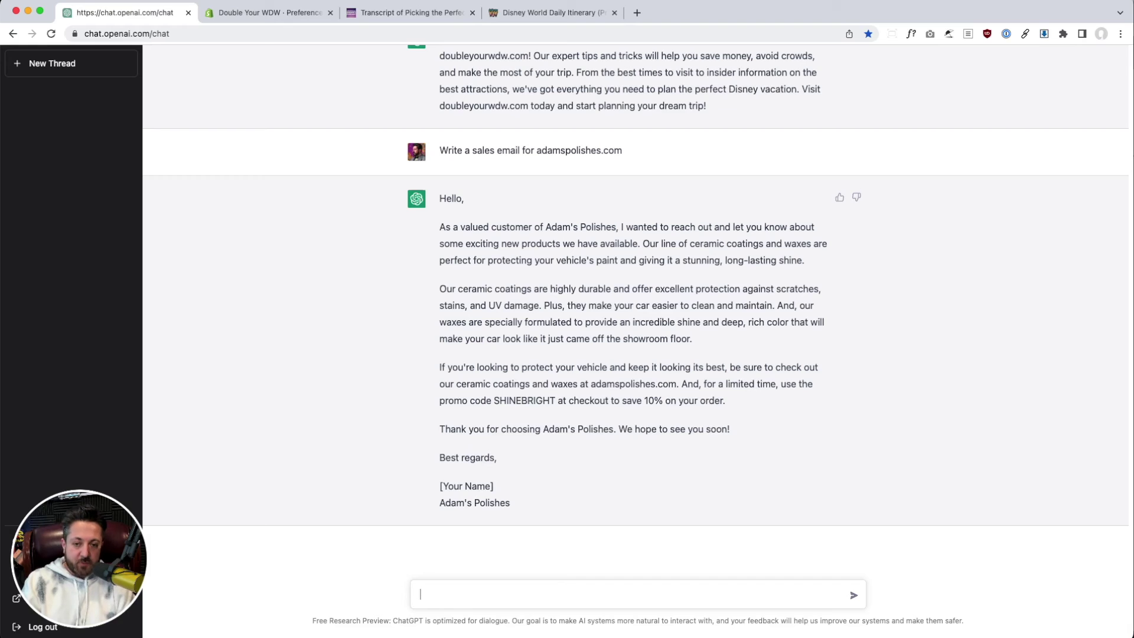
Type the prompt 'Write an Amazon style product listing for Adam's Polishes graphene coating'.
{"action": "type", "text": "Write an "}
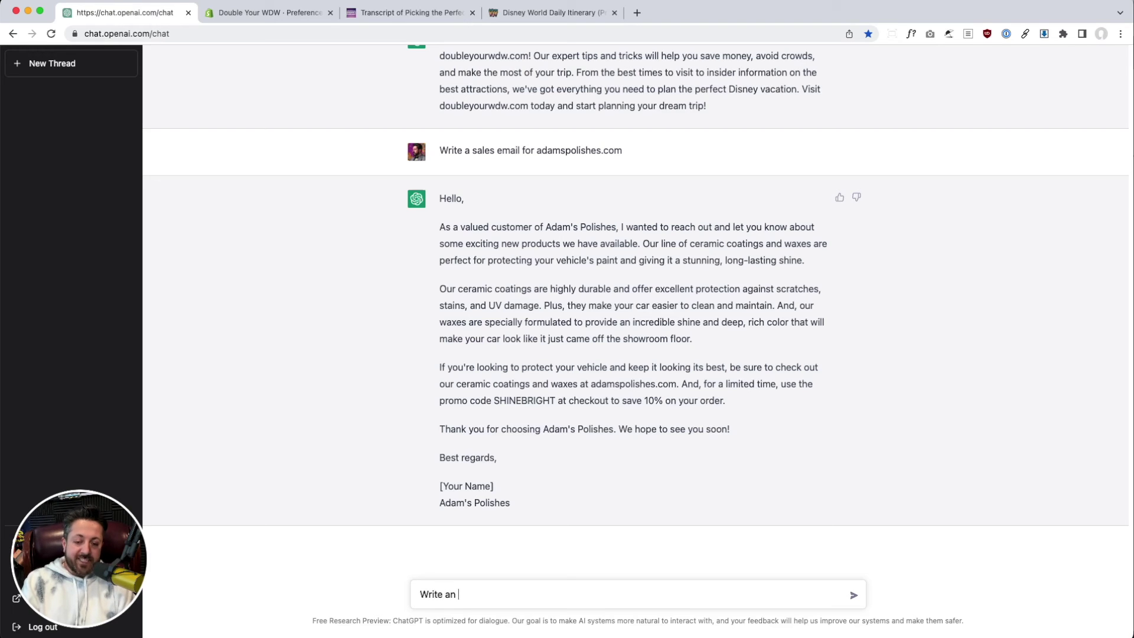
{"action": "type", "text": "Amazon style "}
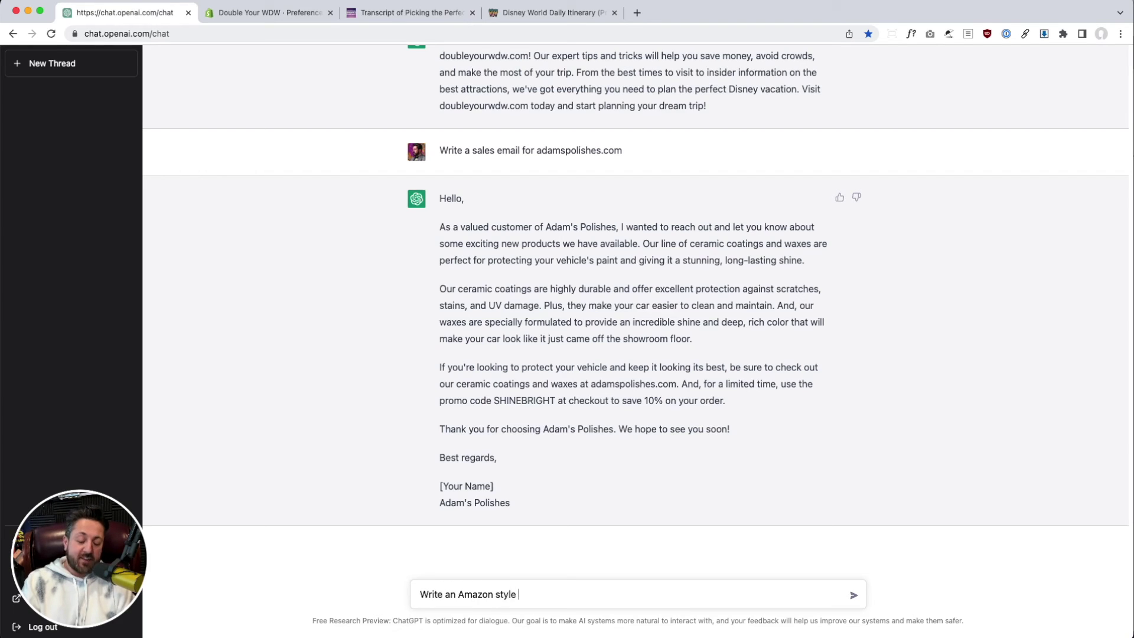
{"action": "type", "text": "produc"}
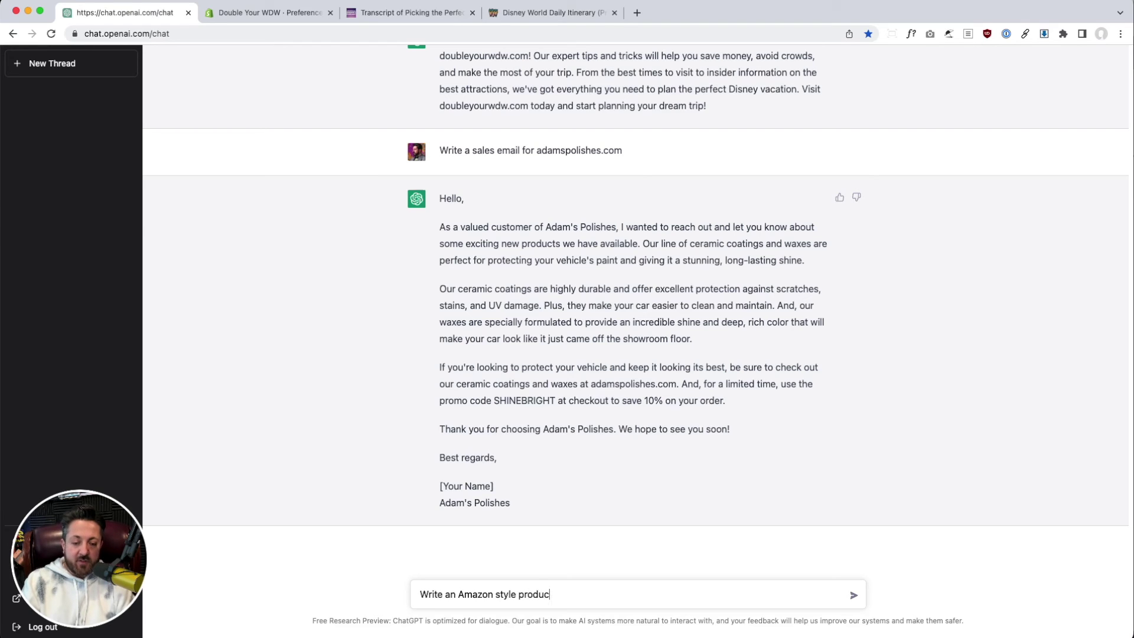
{"action": "type", "text": "t listing for "}
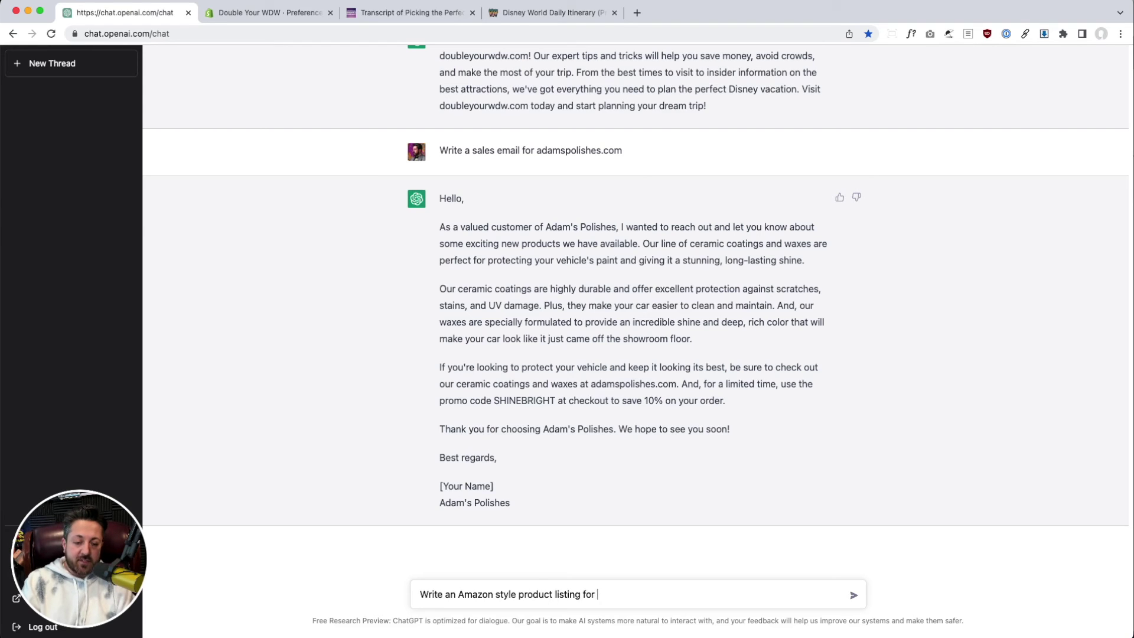
{"action": "type", "text": "Adam's Polishes graphene coating"}
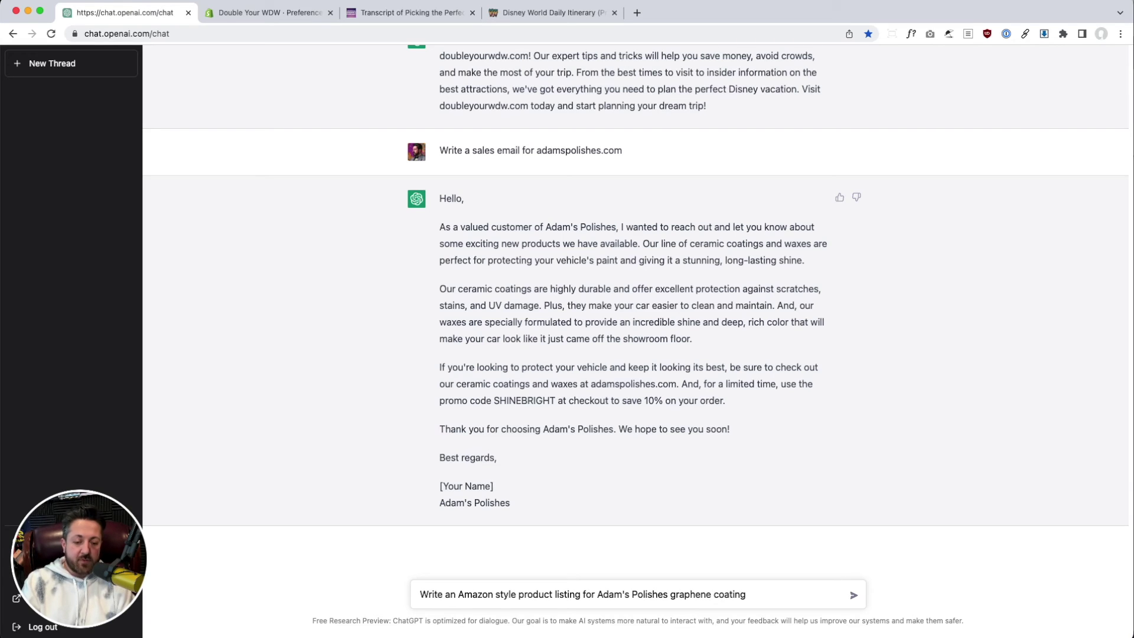
Send the Amazon listing request for Adam's Polishes graphene coating.
{"action": "key", "text": "Return"}
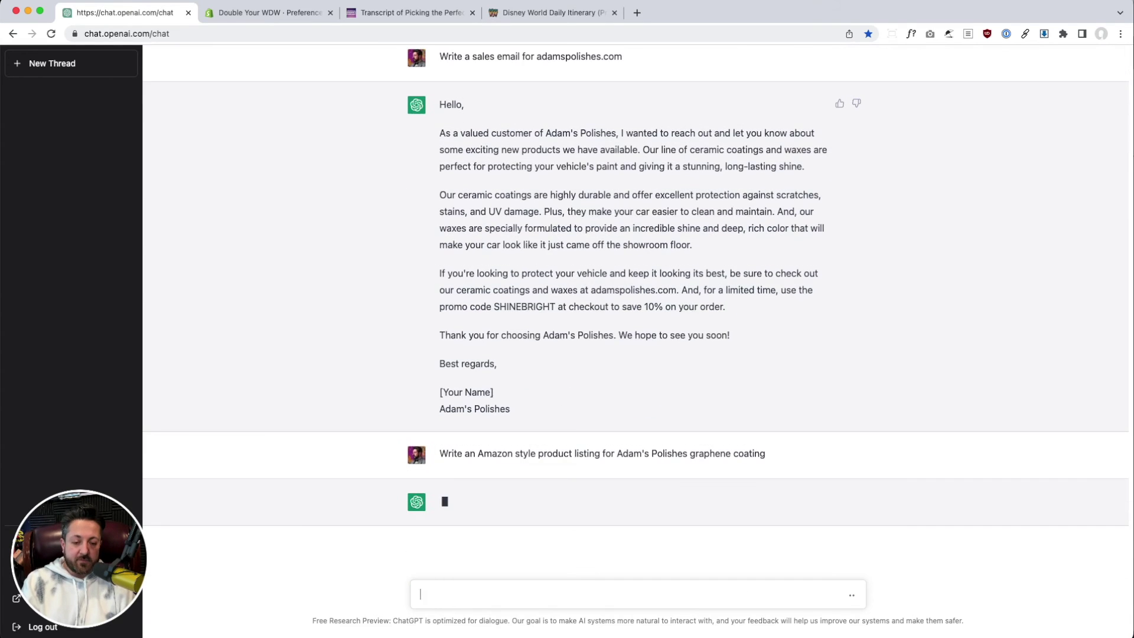